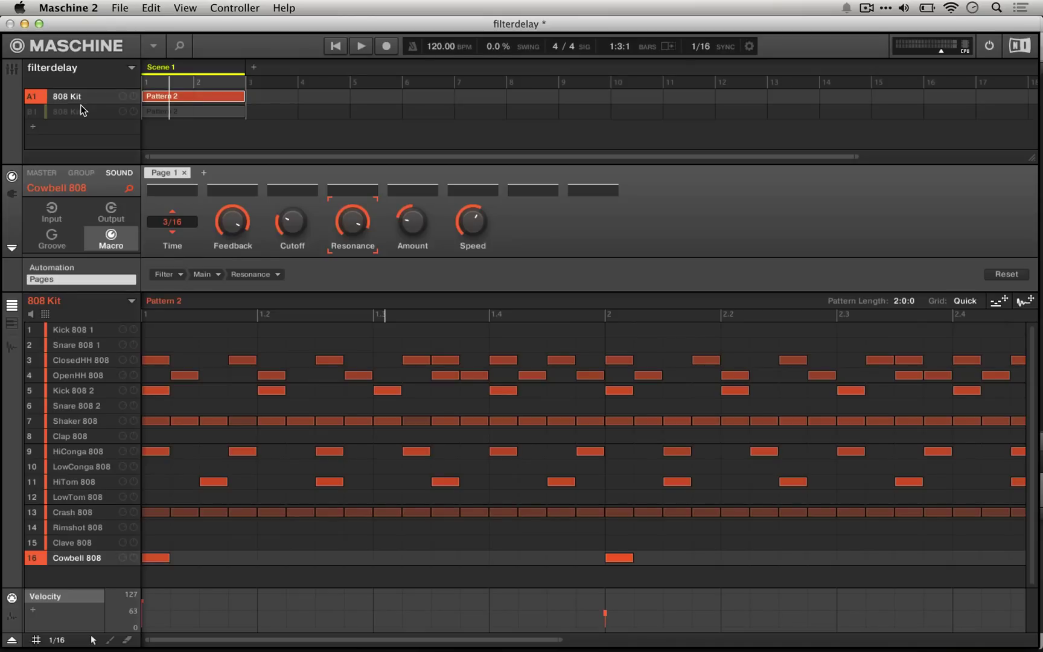
Step: Open group B1 808 Kit so Cowbell 808's FabFilter Timeless 2 window appears with its macros
{"action": "left_click", "coordinate": [12, 194]}
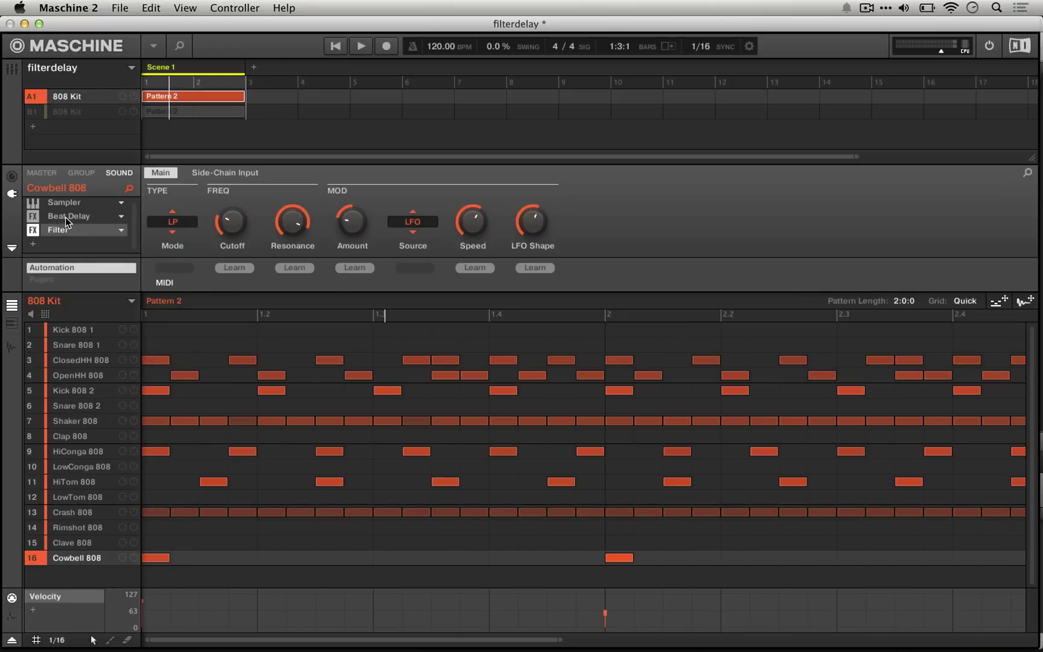
{"action": "left_click", "coordinate": [12, 176]}
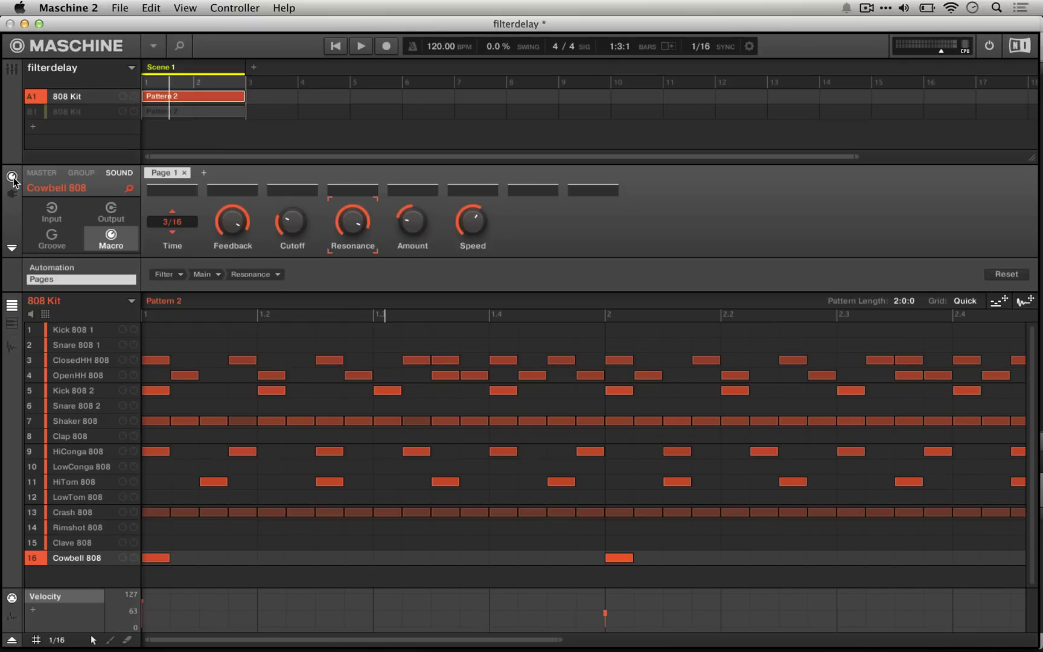
{"action": "left_click", "coordinate": [84, 114]}
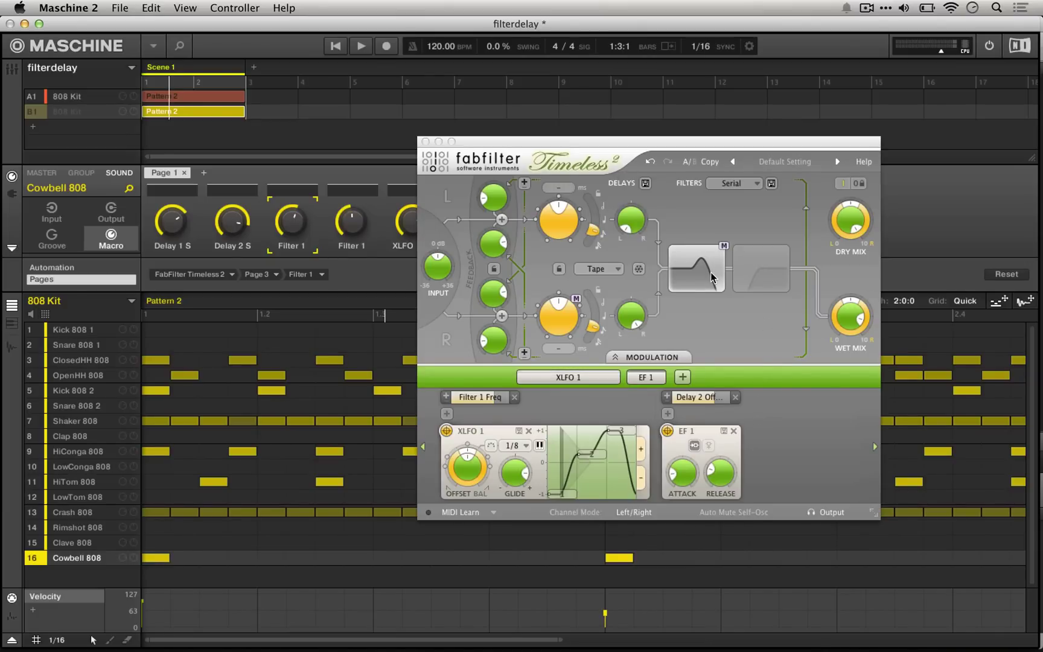
Step: Select group A1 808 Kit to show Cowbell 808's Time, Feedback and Cutoff macros
{"action": "left_click", "coordinate": [79, 95]}
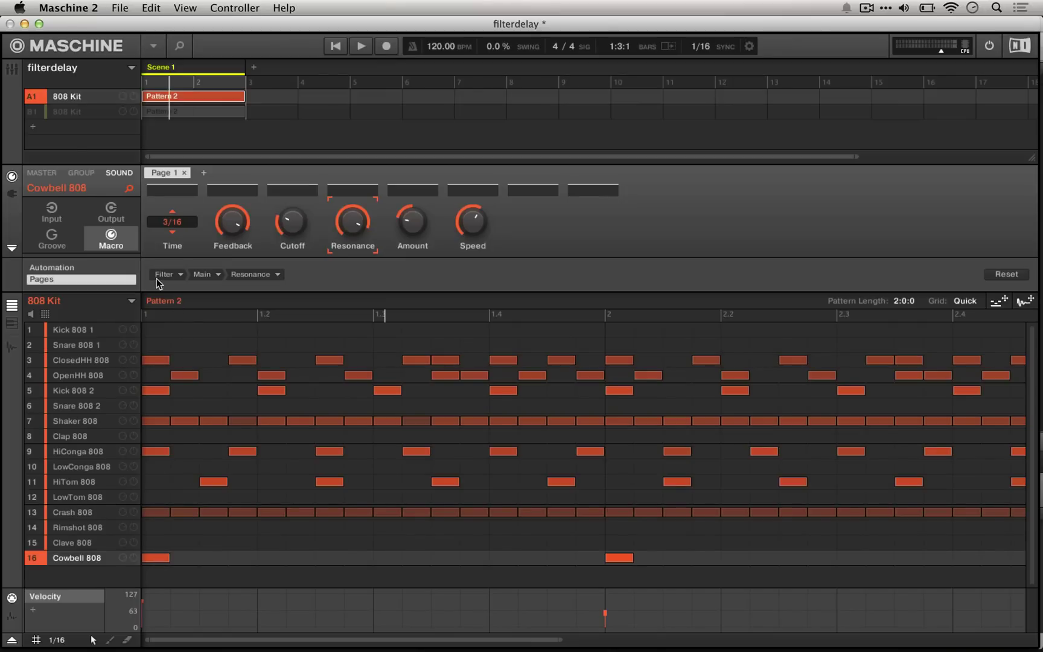
Step: Inspect Cowbell 808's Beat Delay and Filter pages and browse the effects list without adding any
{"action": "left_click", "coordinate": [12, 193]}
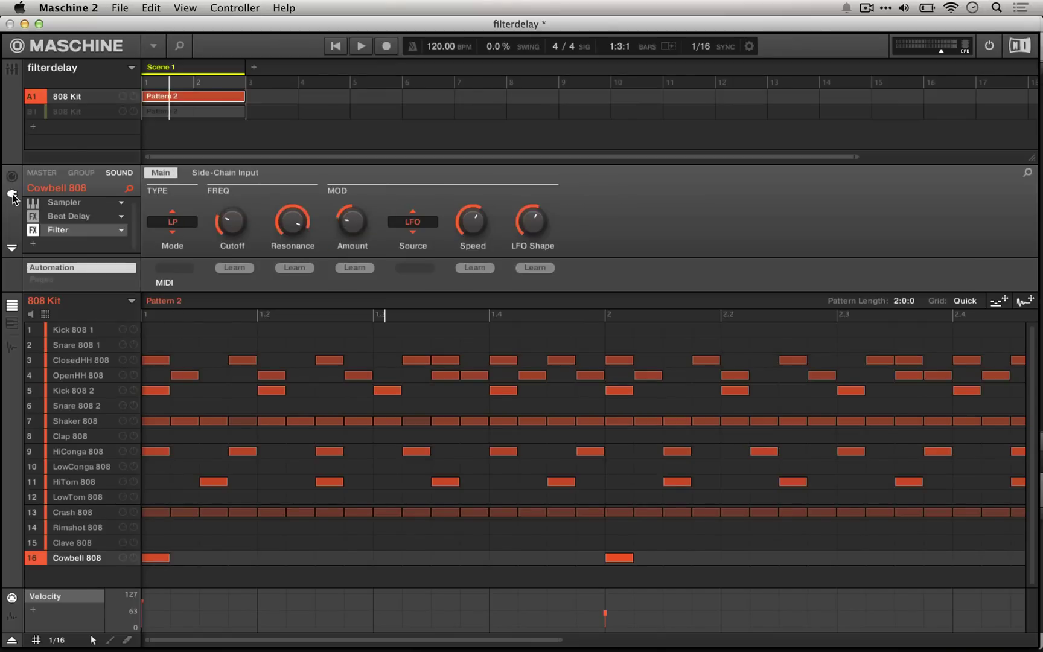
{"action": "left_click", "coordinate": [68, 215]}
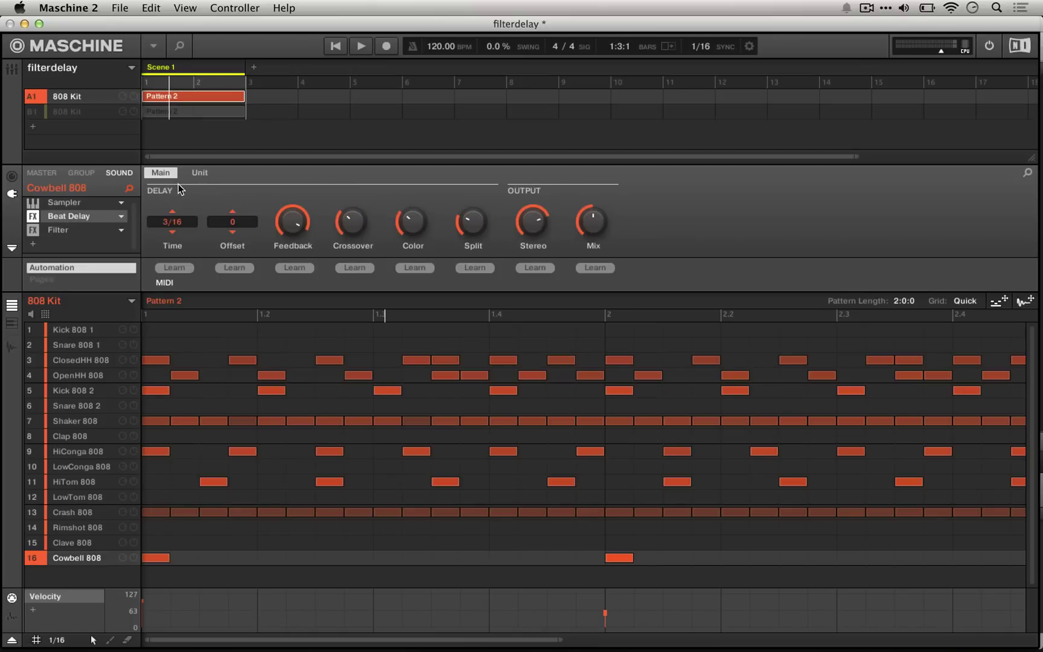
{"action": "left_click", "coordinate": [65, 232]}
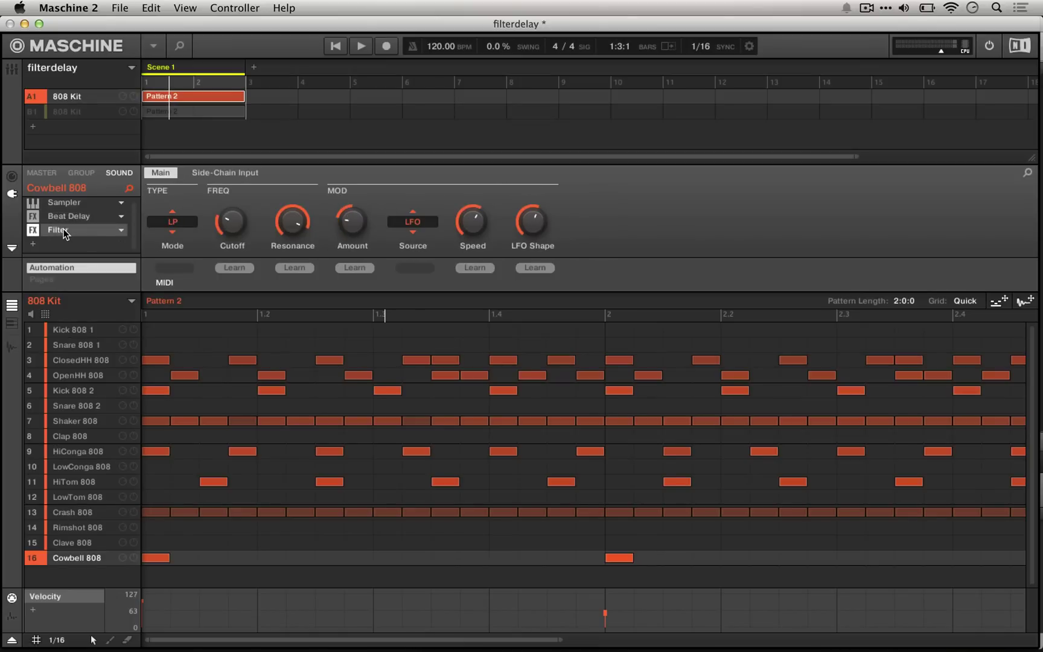
{"action": "left_click", "coordinate": [35, 245]}
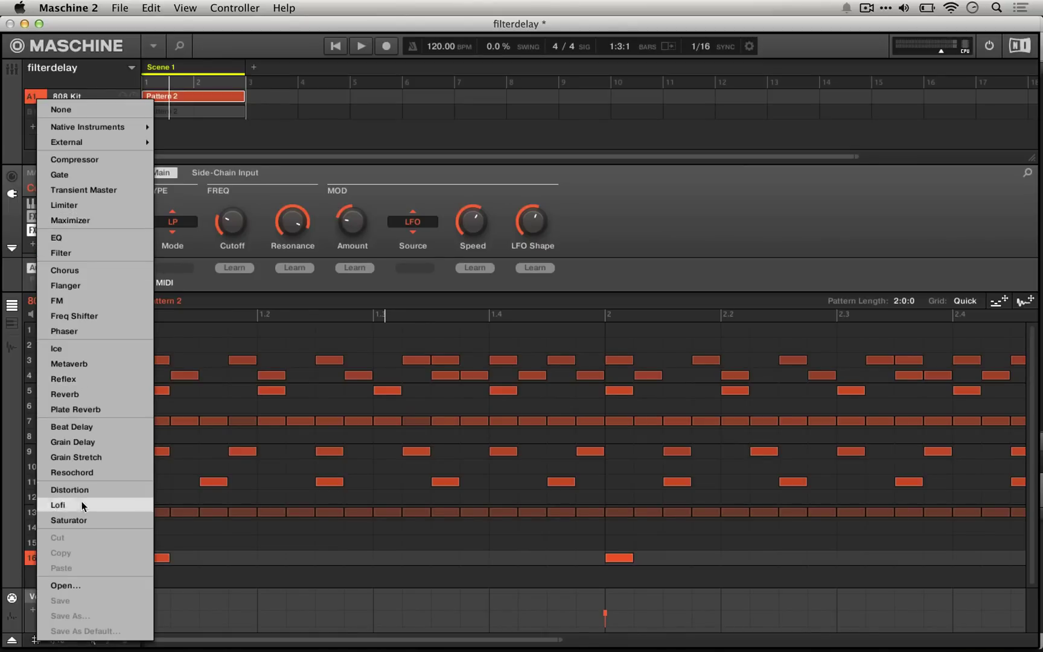
{"action": "left_click", "coordinate": [261, 279]}
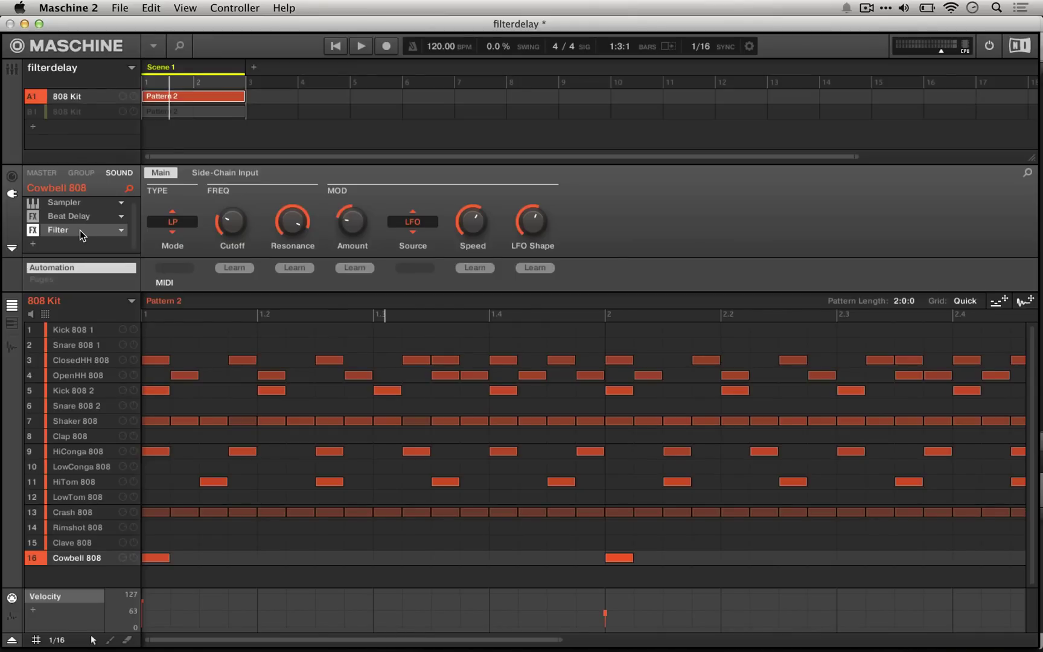
Step: While the pattern plays, raise Filter cutoff to 3.1 kHz and set Amount to -28 %, then stop
{"action": "key", "text": "space"}
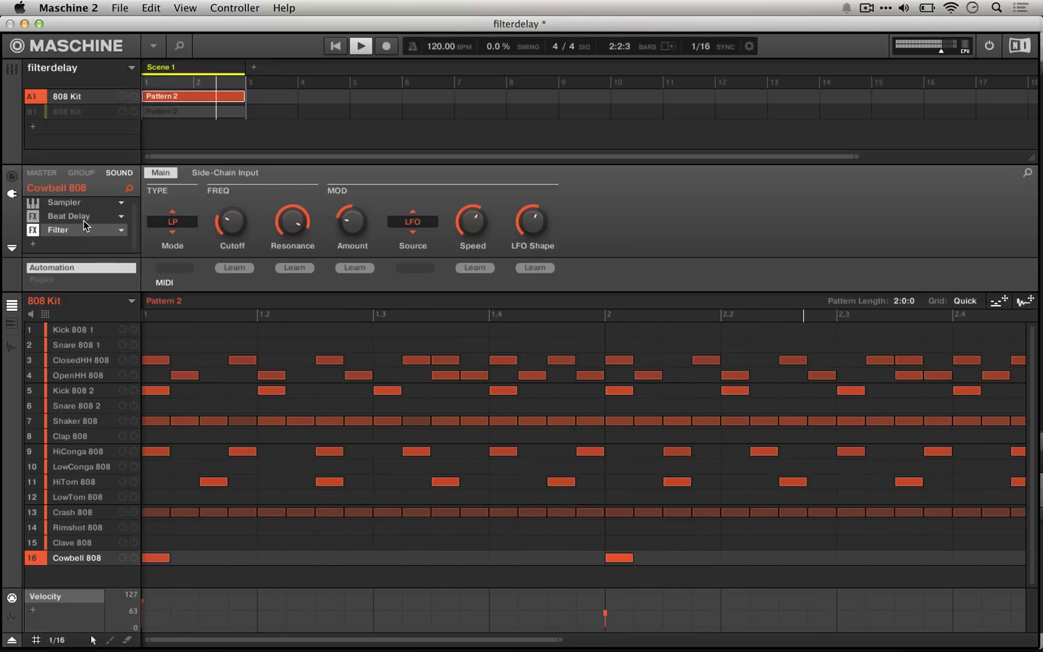
{"action": "left_click_drag", "start_coordinate": [239, 213], "coordinate": [239, 178]}
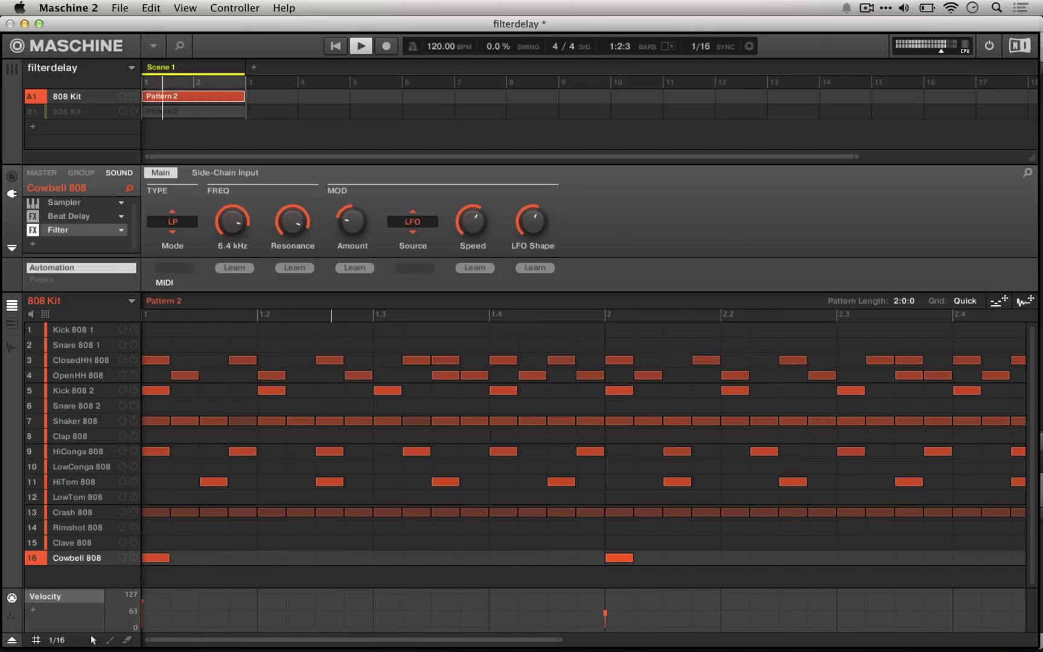
{"action": "mouse_move", "coordinate": [352, 222]}
{"action": "left_mouse_down"}
{"action": "mouse_move", "coordinate": [351, 211]}
{"action": "mouse_move", "coordinate": [352, 222]}
{"action": "left_mouse_up"}
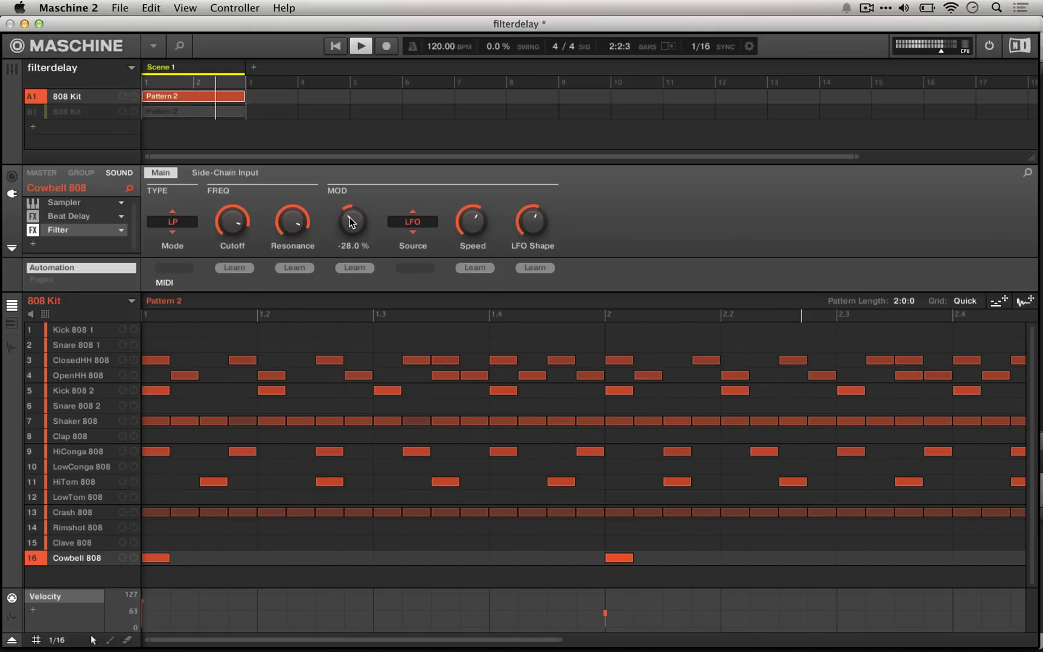
{"action": "key", "text": "space"}
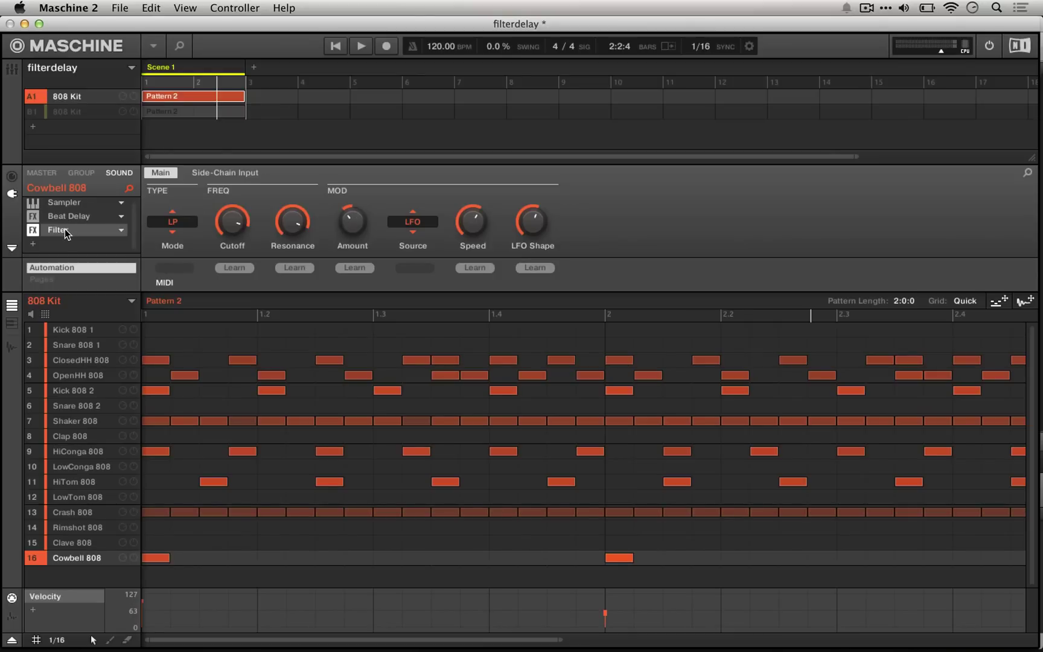
Step: Move the Filter ahead of Beat Delay and sweep its cutoff down to about 607 Hz during playback
{"action": "left_click_drag", "start_coordinate": [65, 228], "coordinate": [68, 209]}
{"action": "key", "text": "space"}
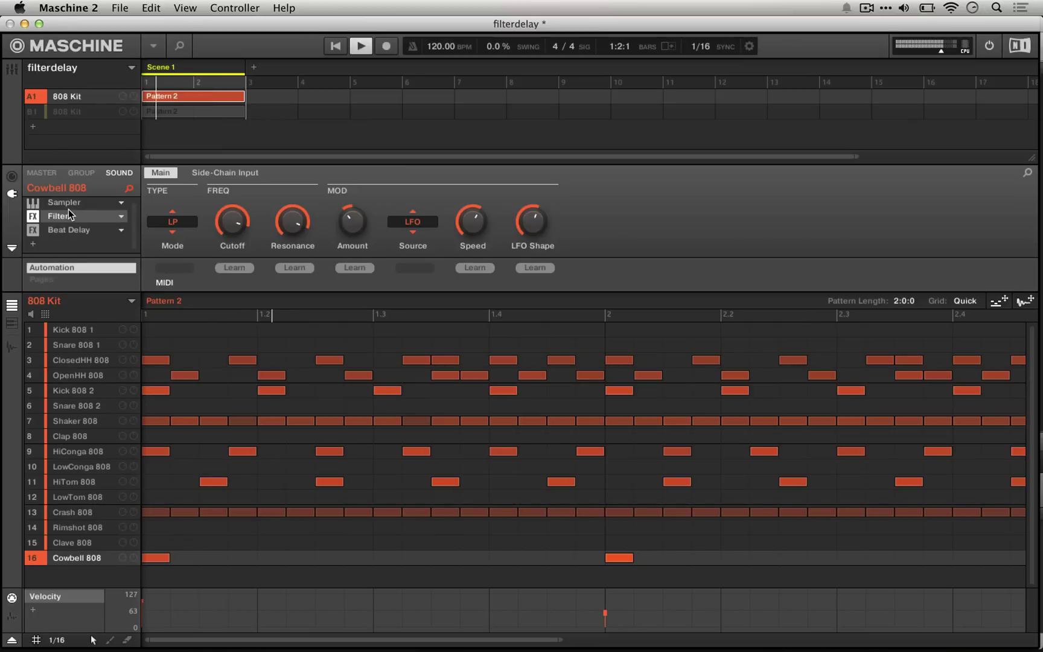
{"action": "mouse_move", "coordinate": [219, 222]}
{"action": "left_click_drag", "start_coordinate": [231, 223], "coordinate": [231, 241]}
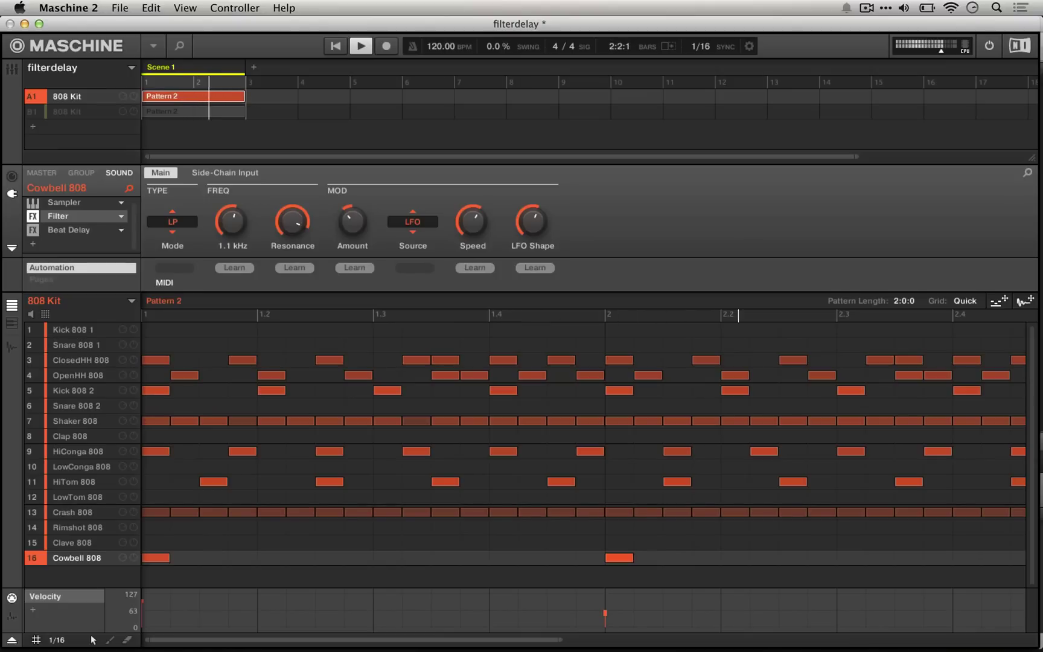
{"action": "left_click_drag", "start_coordinate": [231, 222], "coordinate": [231, 236]}
{"action": "left_click_drag", "start_coordinate": [231, 235], "coordinate": [231, 223]}
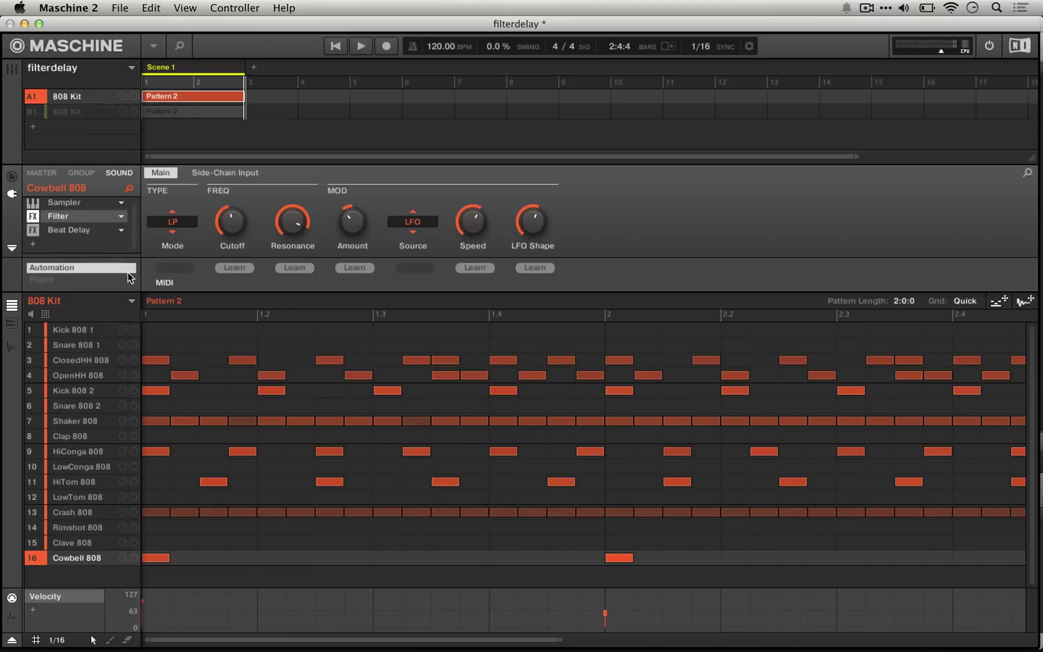
Step: Bypass the Filter and Beat Delay, solo Cowbell 808 and play it dry
{"action": "left_click", "coordinate": [33, 218]}
{"action": "left_click", "coordinate": [32, 232]}
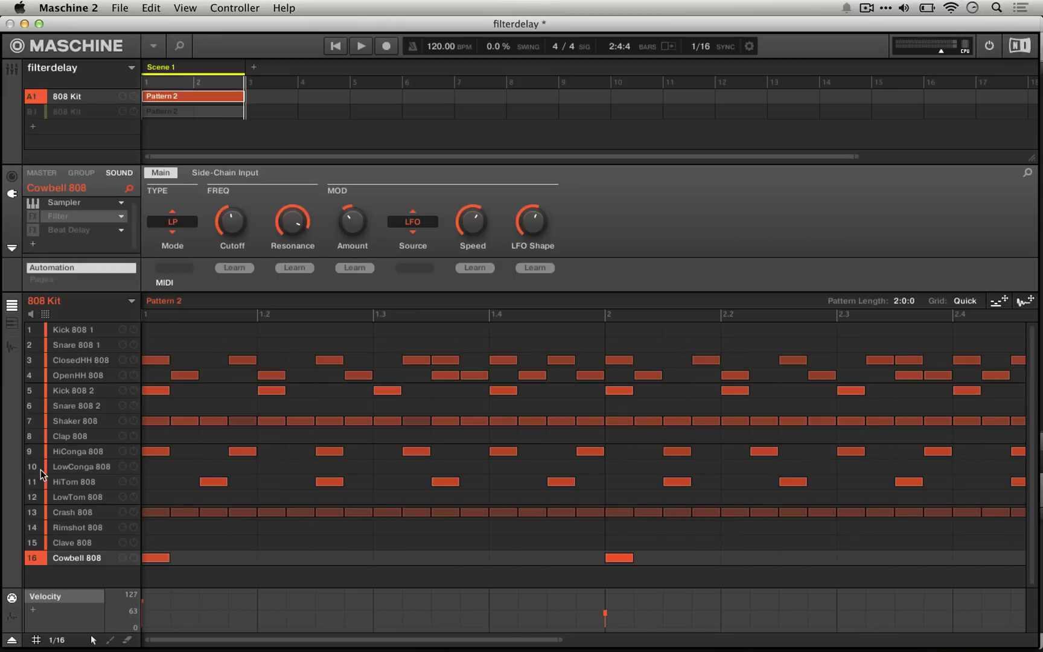
{"action": "right_click", "coordinate": [30, 558]}
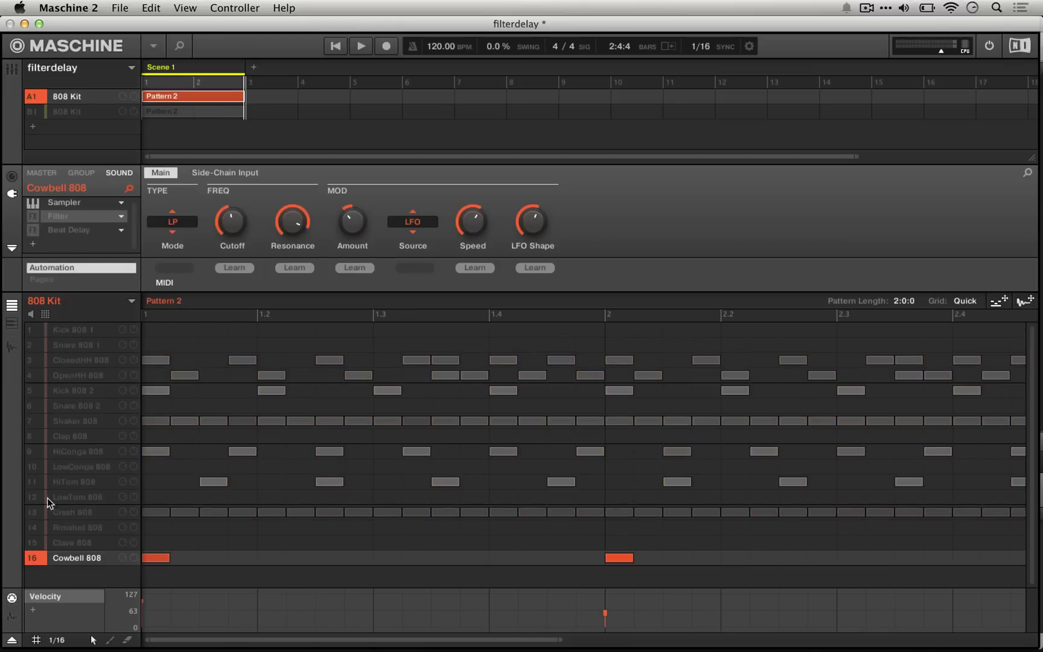
{"action": "key", "text": "space"}
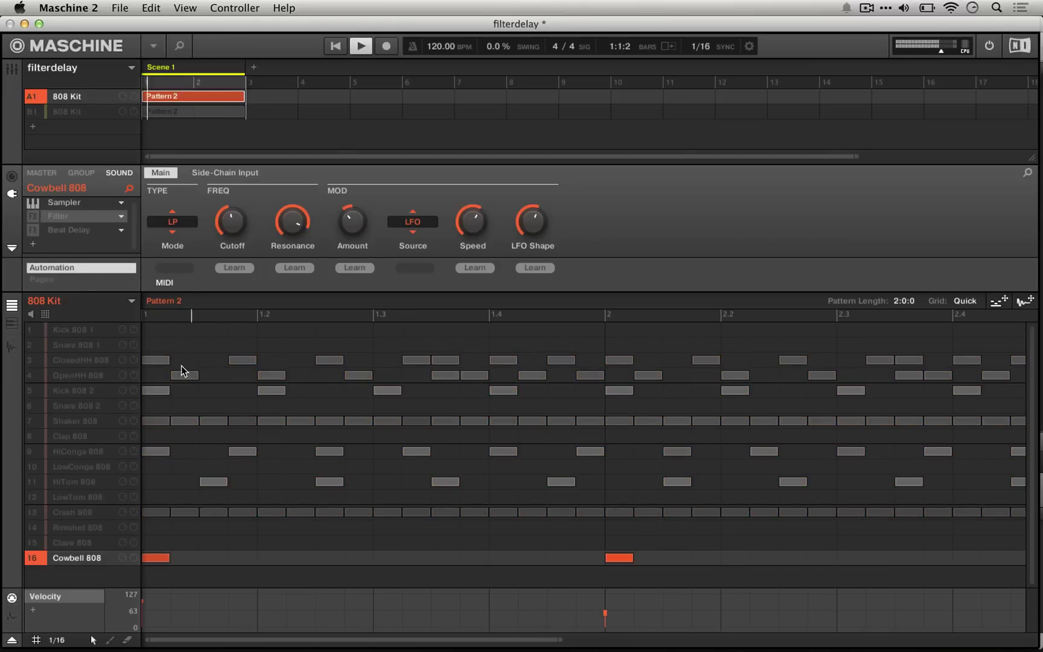
{"action": "key", "text": "space"}
{"action": "key", "text": "space"}
{"action": "key", "text": "space"}
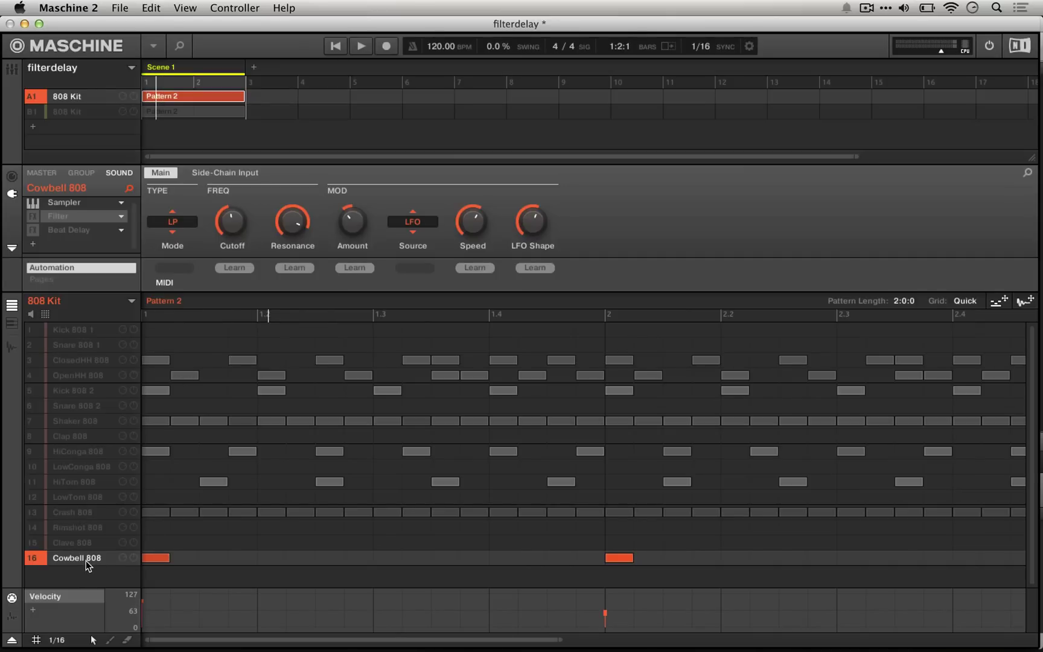
Step: Re-enable the Filter and Beat Delay and play the soloed cowbell with effects, then stop
{"action": "left_click", "coordinate": [34, 216]}
{"action": "left_click", "coordinate": [33, 230]}
{"action": "key", "text": "space"}
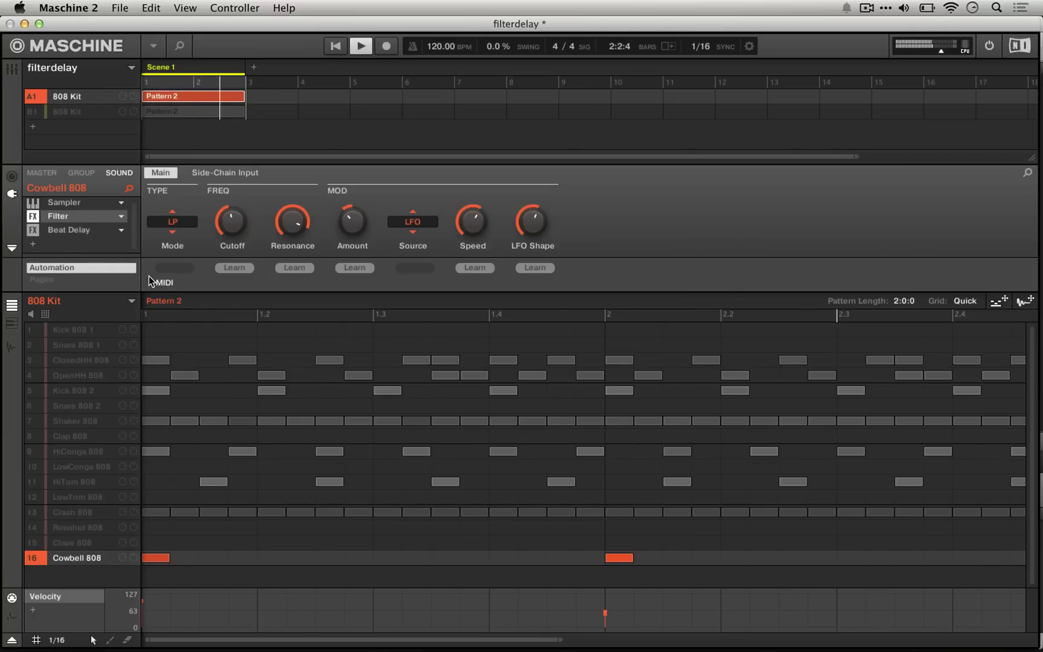
{"action": "key", "text": "space"}
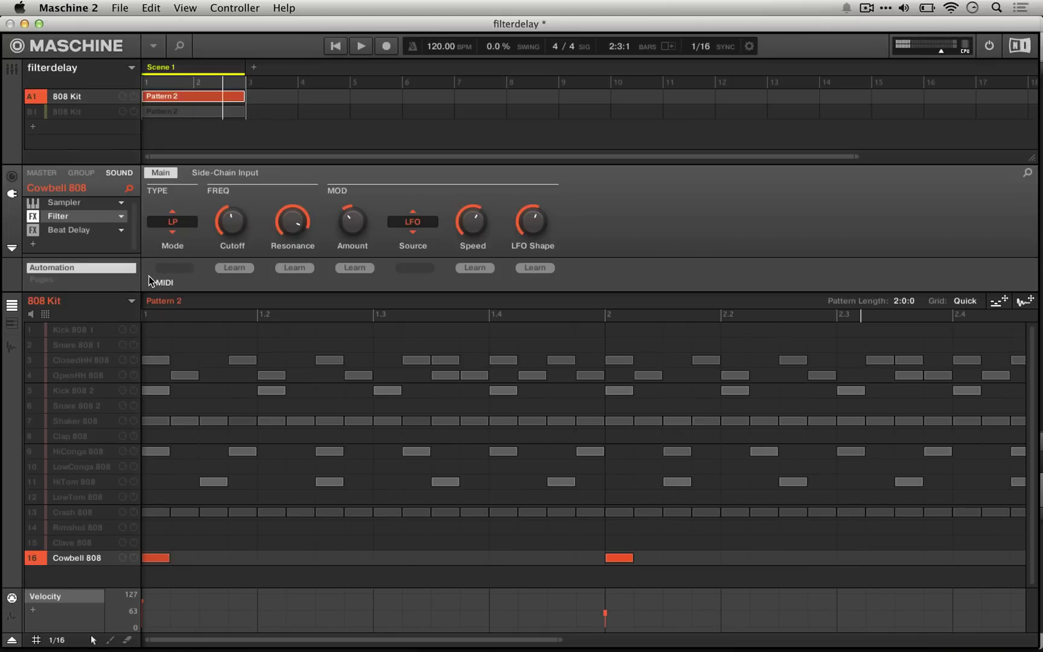
Step: Move Beat Delay back ahead of the Filter, restoring the Sampler, Beat Delay, Filter chain
{"action": "left_click", "coordinate": [50, 229]}
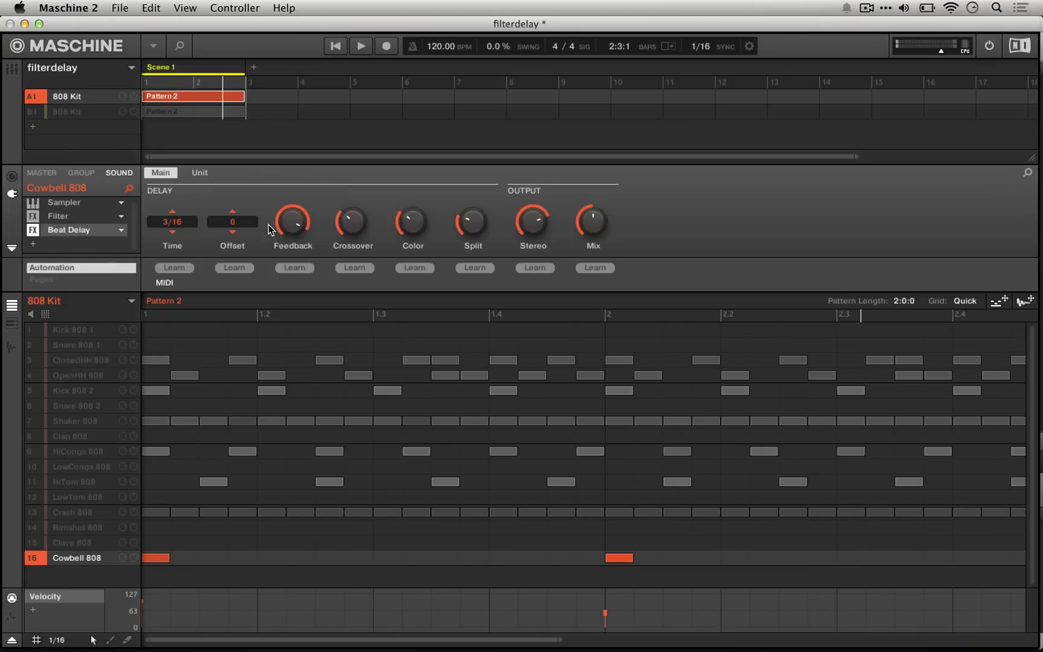
{"action": "mouse_move", "coordinate": [292, 223]}
{"action": "left_click_drag", "start_coordinate": [63, 230], "coordinate": [58, 209]}
{"action": "left_click", "coordinate": [54, 232]}
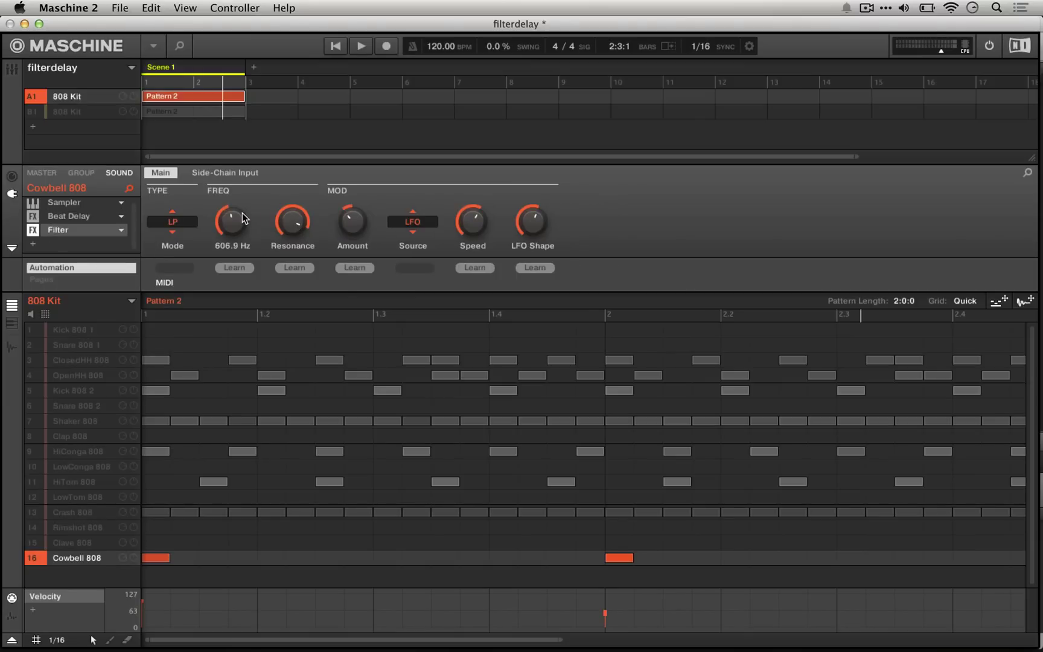
{"action": "mouse_move", "coordinate": [303, 225]}
Step: Play the pattern briefly, then compare the Beat Delay and Filter settings pages
{"action": "key", "text": "space"}
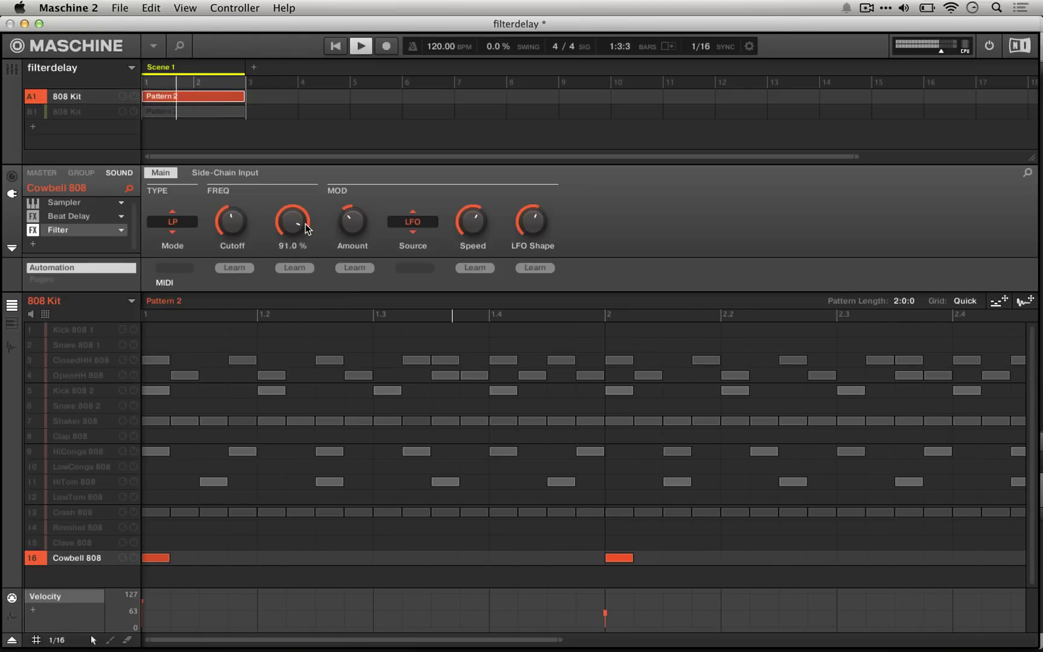
{"action": "key", "text": "space"}
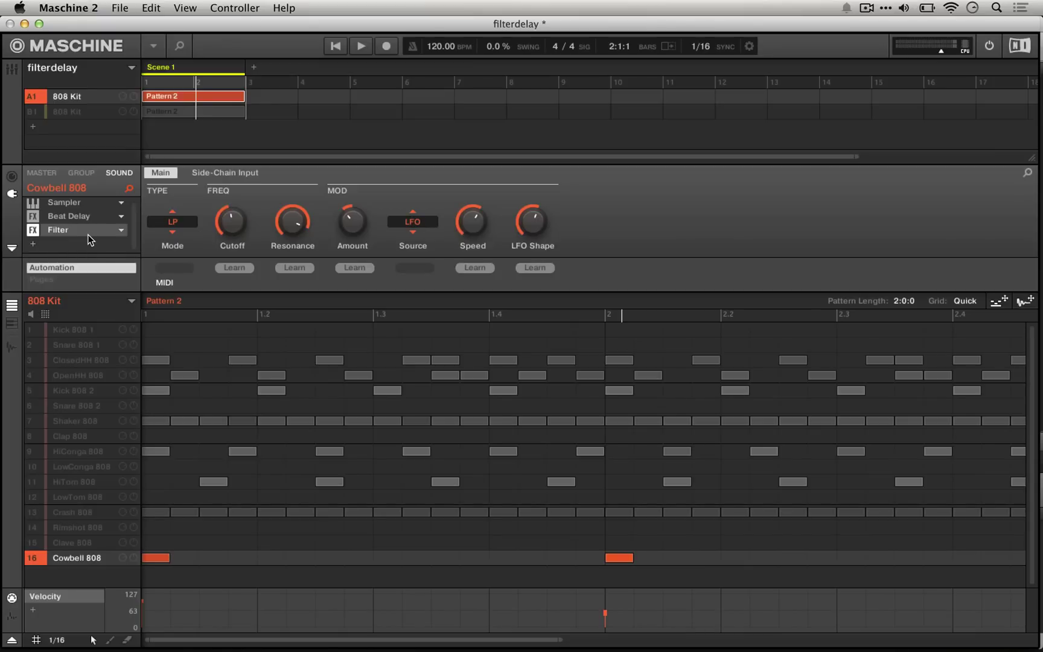
{"action": "left_click", "coordinate": [69, 217]}
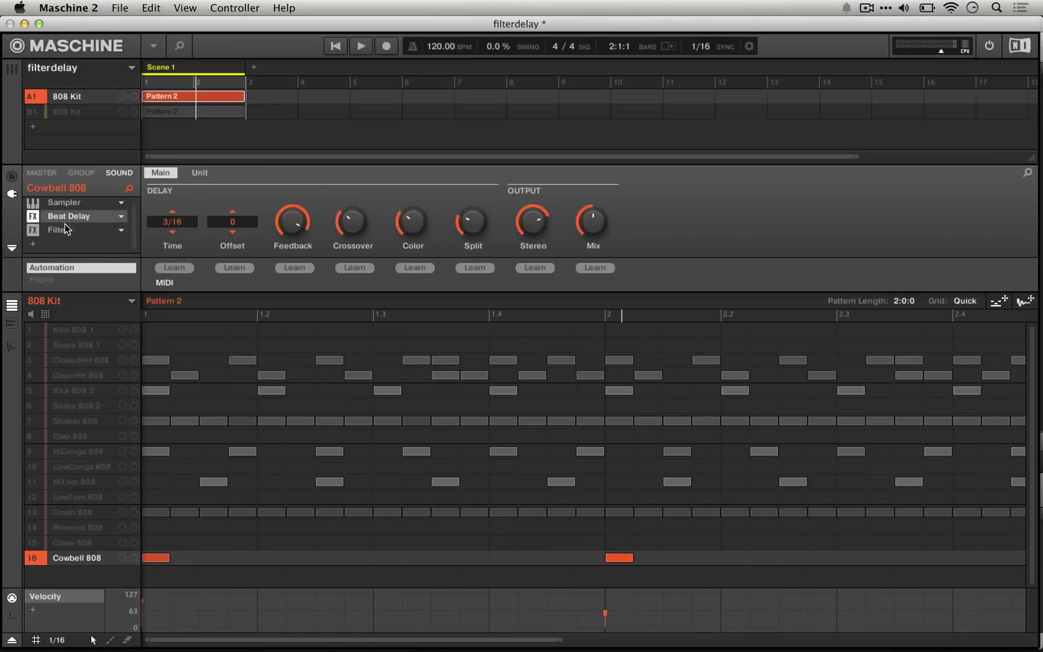
{"action": "left_click", "coordinate": [63, 232]}
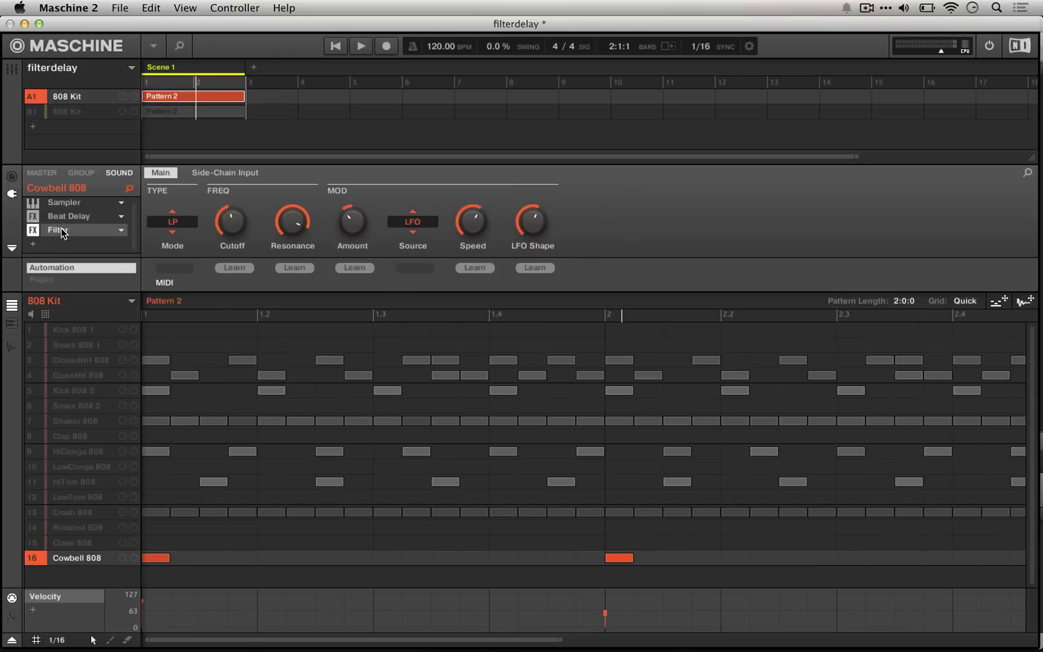
Step: Shorten the Time macro to 2/16 and assign Beat Delay Main Color to macro 7 at 96 %
{"action": "left_click", "coordinate": [13, 178]}
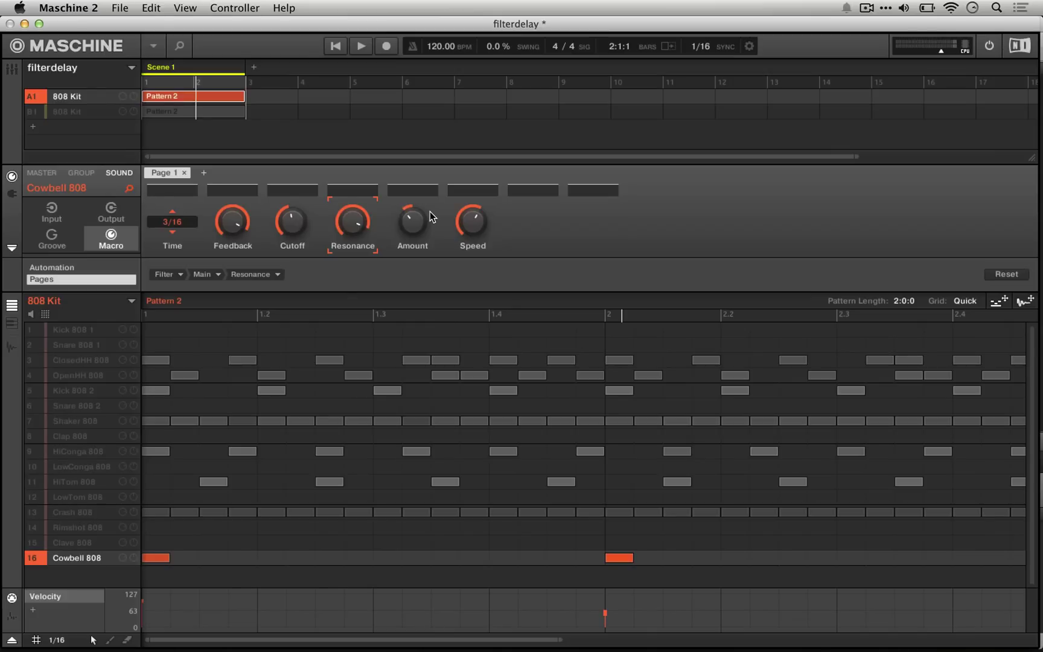
{"action": "left_click_drag", "start_coordinate": [183, 219], "coordinate": [188, 270]}
{"action": "left_click", "coordinate": [529, 228]}
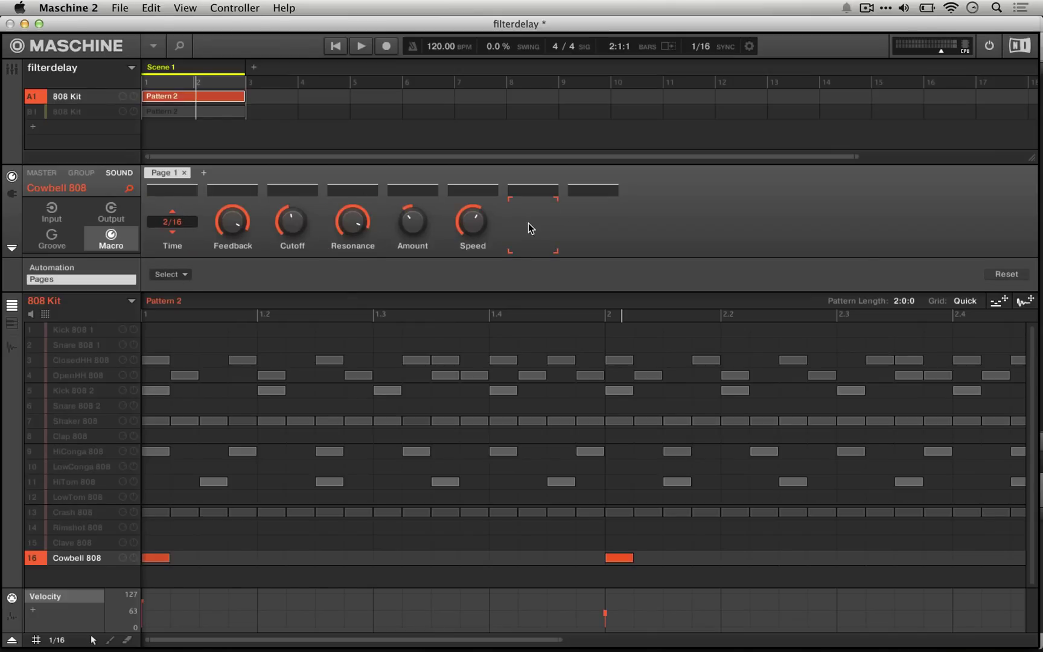
{"action": "left_click", "coordinate": [181, 277]}
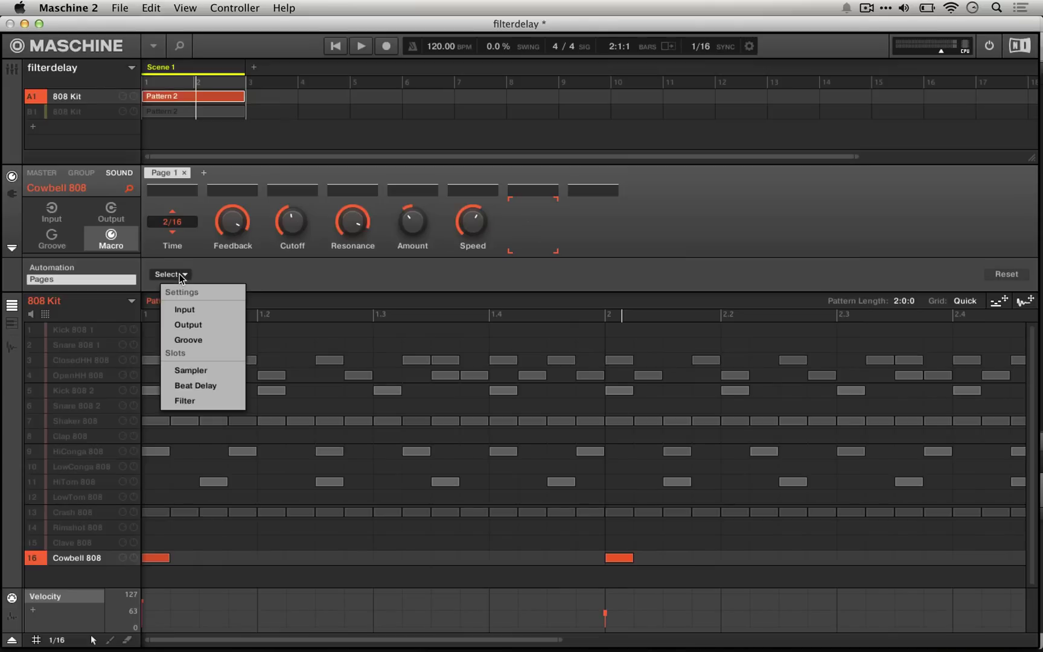
{"action": "left_click", "coordinate": [228, 385]}
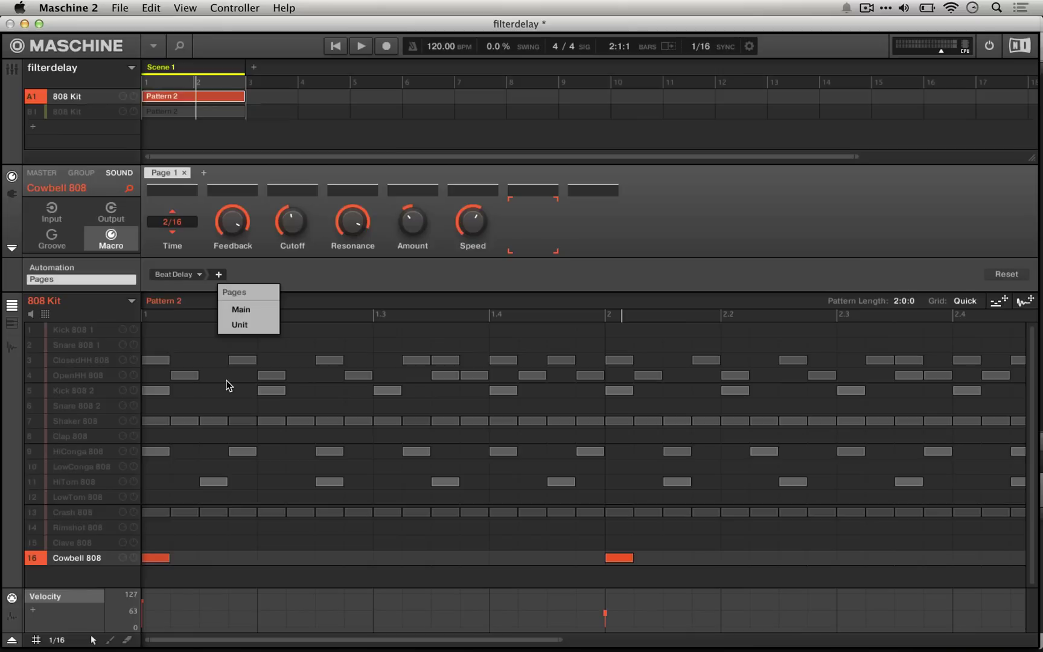
{"action": "left_click", "coordinate": [244, 307]}
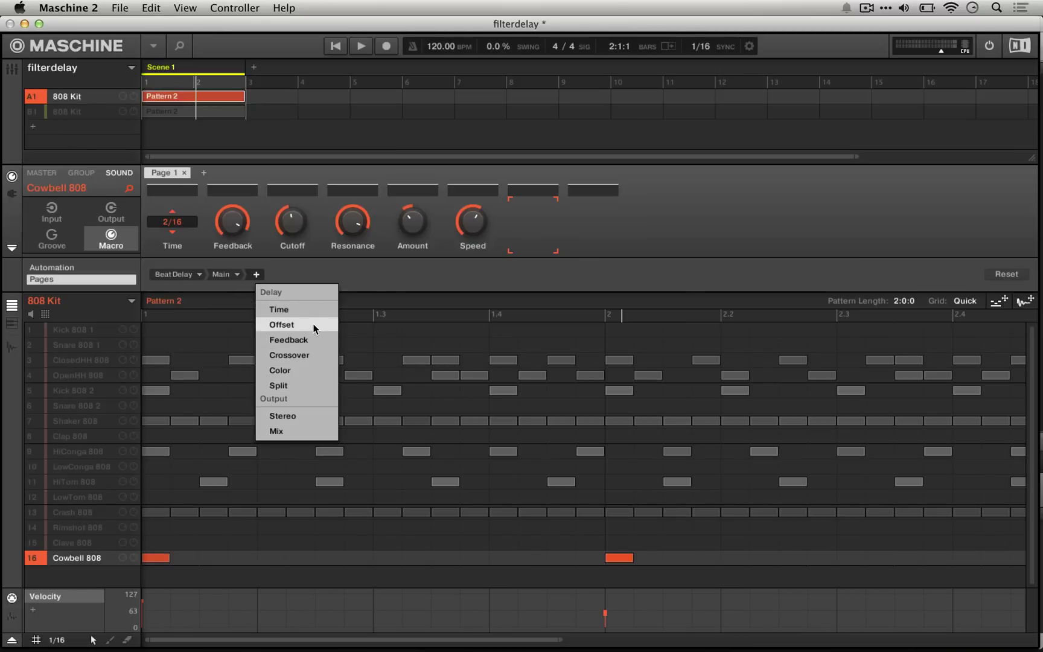
{"action": "left_click", "coordinate": [304, 373]}
{"action": "mouse_move", "coordinate": [534, 224]}
{"action": "left_mouse_down"}
{"action": "mouse_move", "coordinate": [535, 175]}
{"action": "mouse_move", "coordinate": [527, 219]}
{"action": "left_mouse_up"}
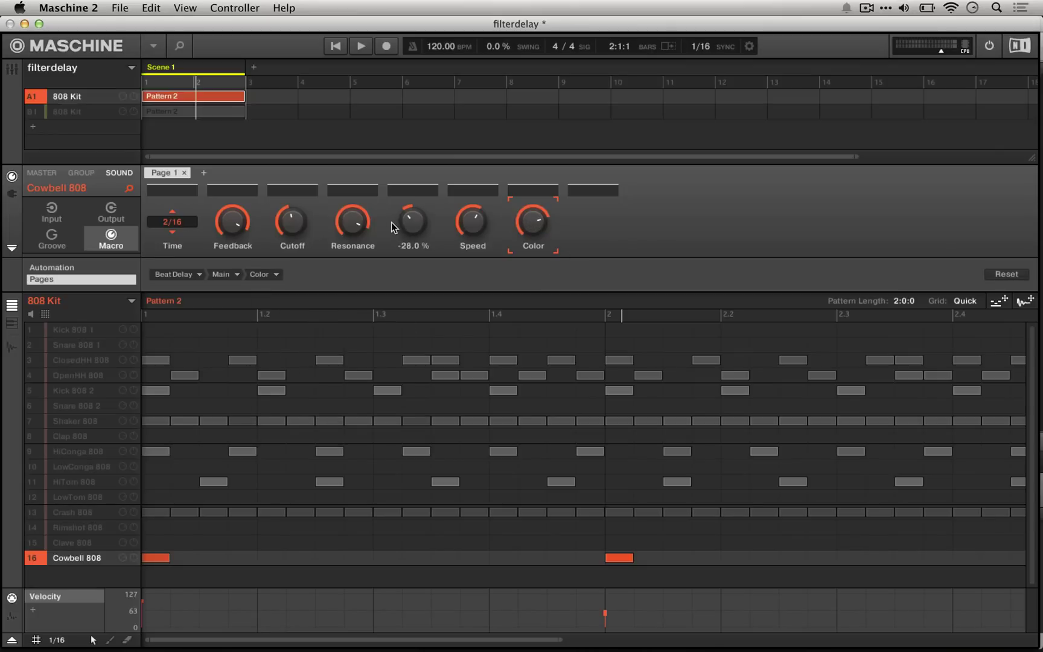
Step: Review the delay Time value list and the Feedback macro without changing them
{"action": "left_click", "coordinate": [180, 221]}
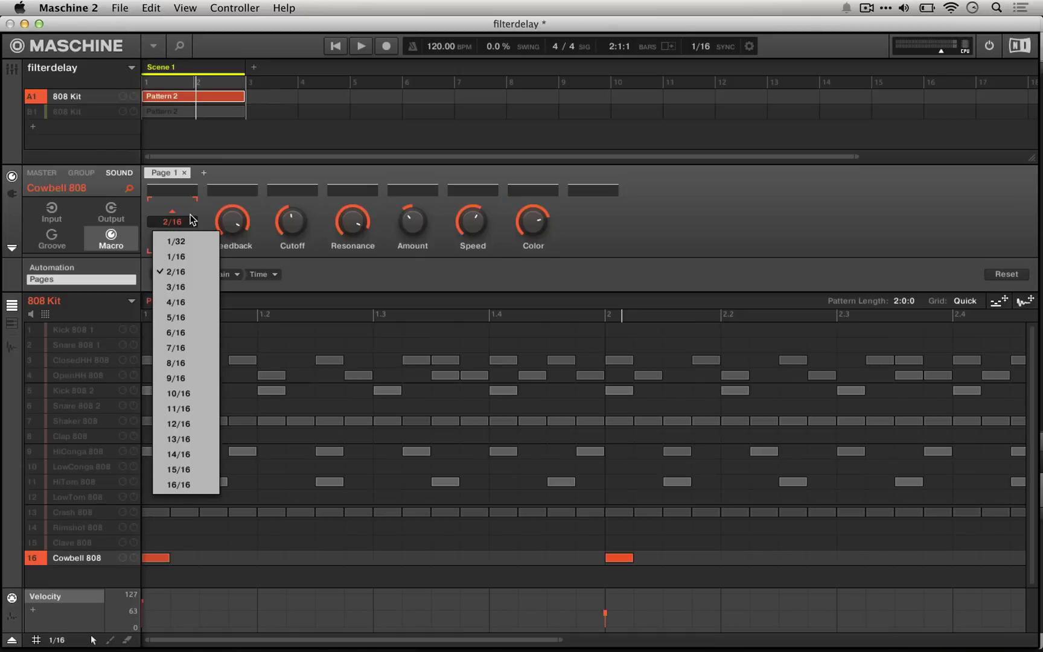
{"action": "left_click", "coordinate": [198, 212]}
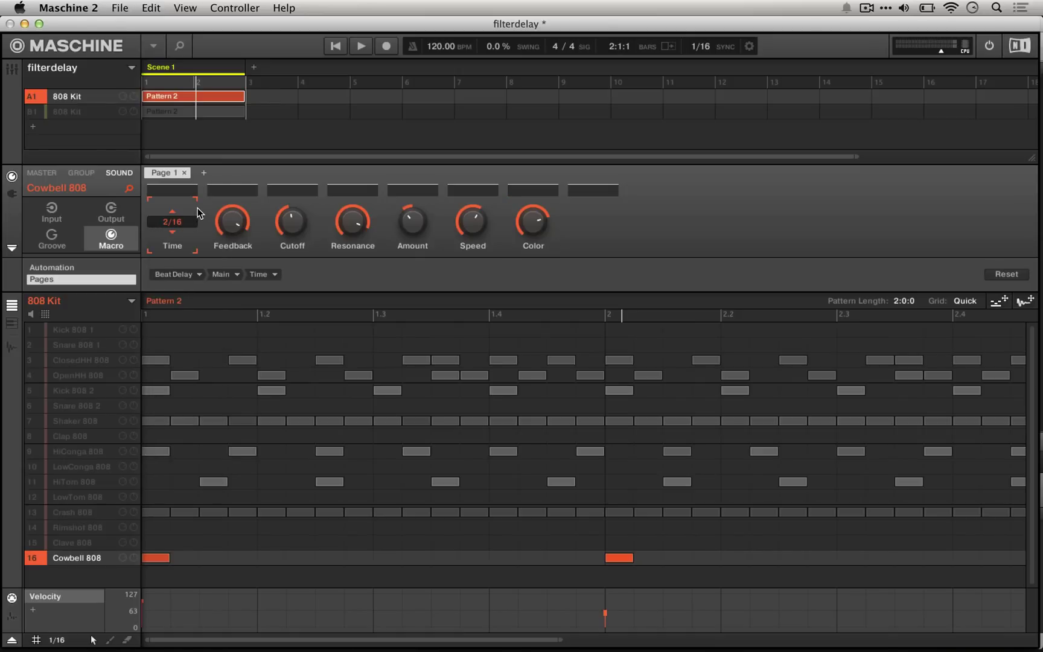
{"action": "left_click", "coordinate": [234, 229]}
{"action": "mouse_move", "coordinate": [282, 221]}
Step: Check the Cutoff, Resonance, Amount and LFO Speed macro values
{"action": "left_click", "coordinate": [293, 223]}
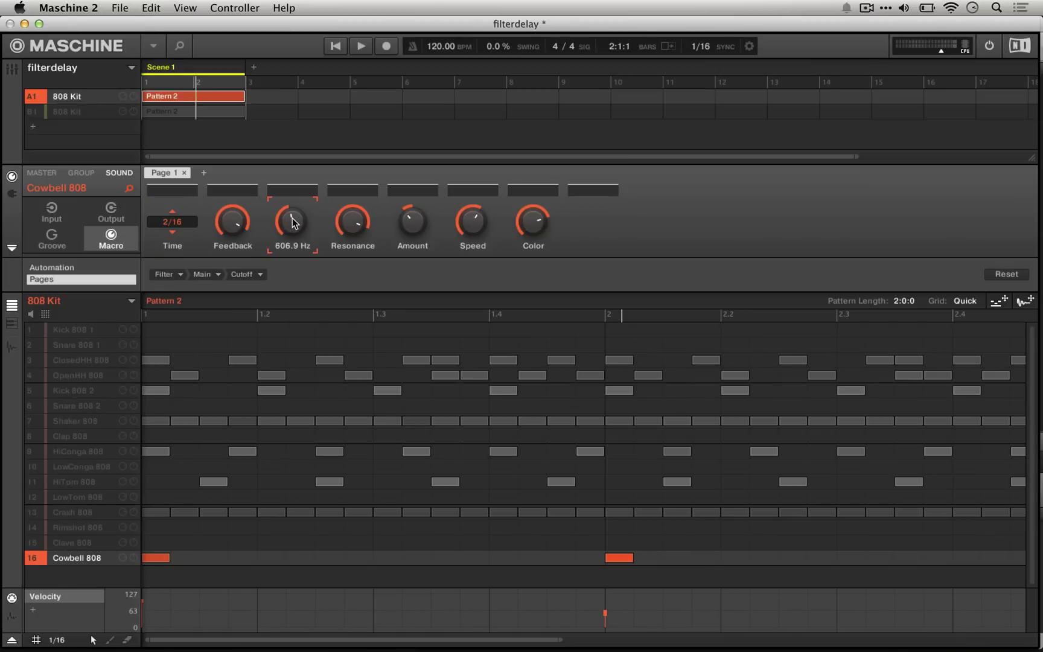
{"action": "left_click", "coordinate": [353, 223]}
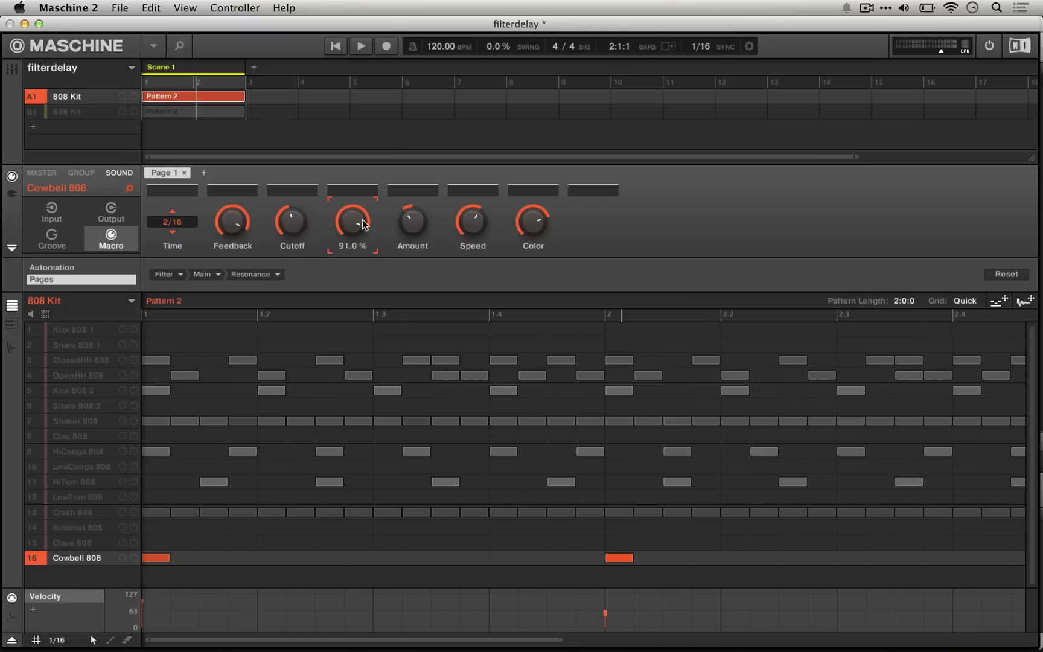
{"action": "left_click", "coordinate": [410, 225]}
{"action": "left_click", "coordinate": [475, 223]}
Step: Start playback, raise modulation Amount to 60 % and set the delay Time macro to 3/16
{"action": "key", "text": "space"}
{"action": "mouse_move", "coordinate": [470, 220]}
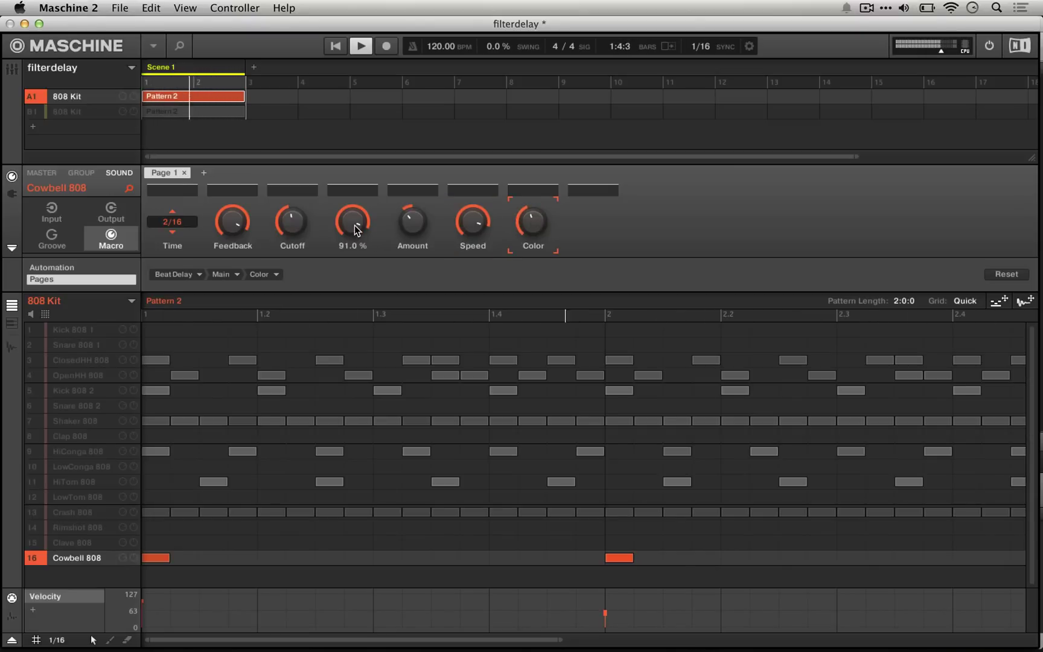
{"action": "left_click_drag", "start_coordinate": [412, 222], "coordinate": [413, 215]}
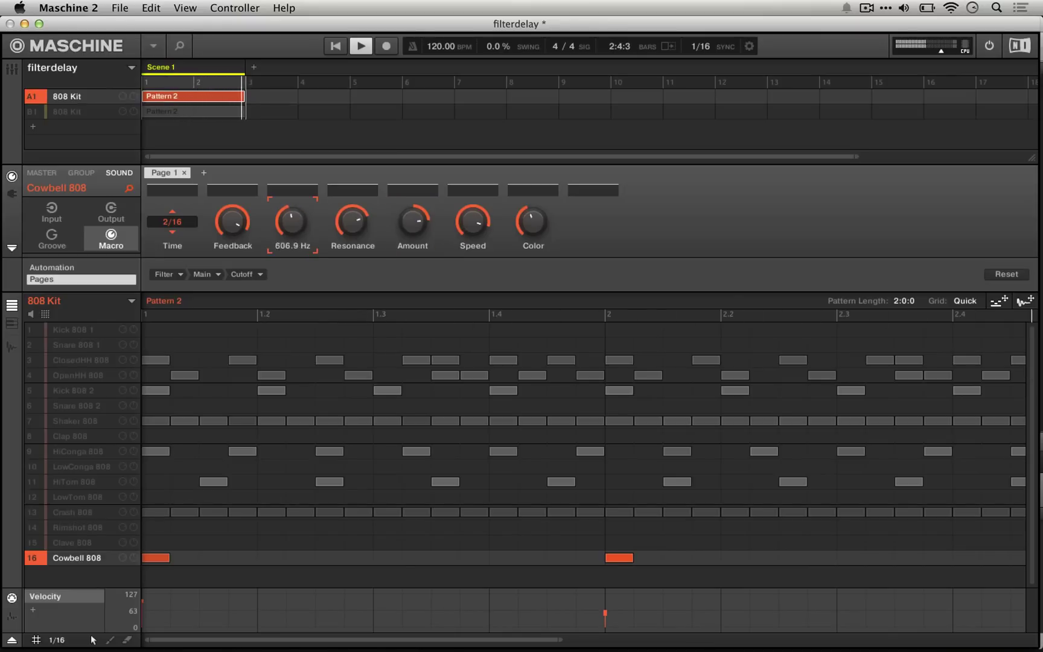
{"action": "left_click", "coordinate": [187, 223]}
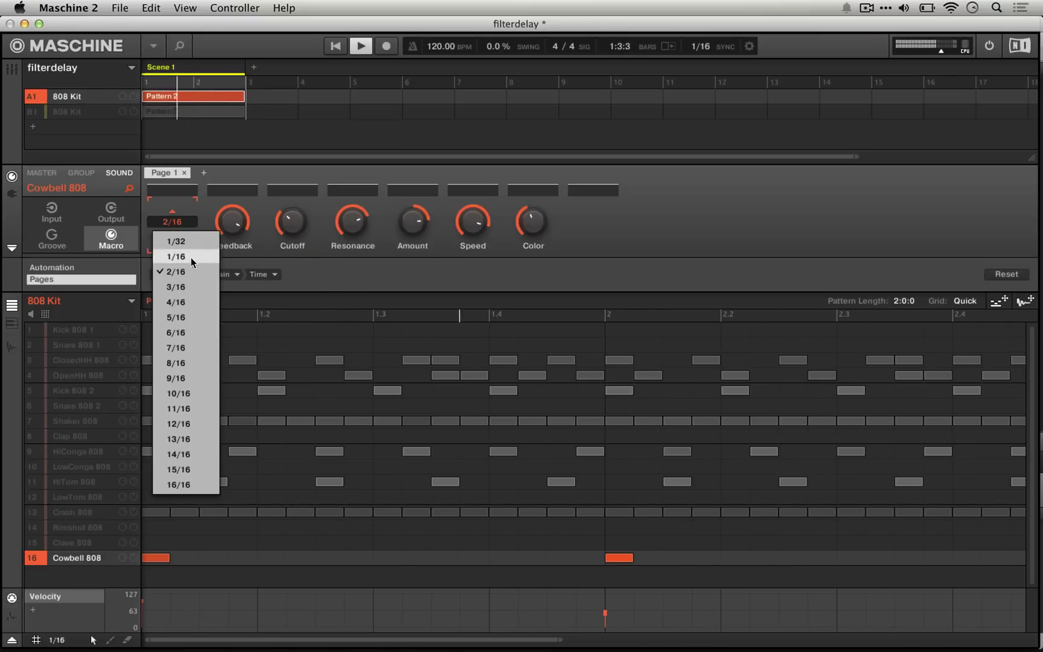
{"action": "left_click", "coordinate": [186, 289]}
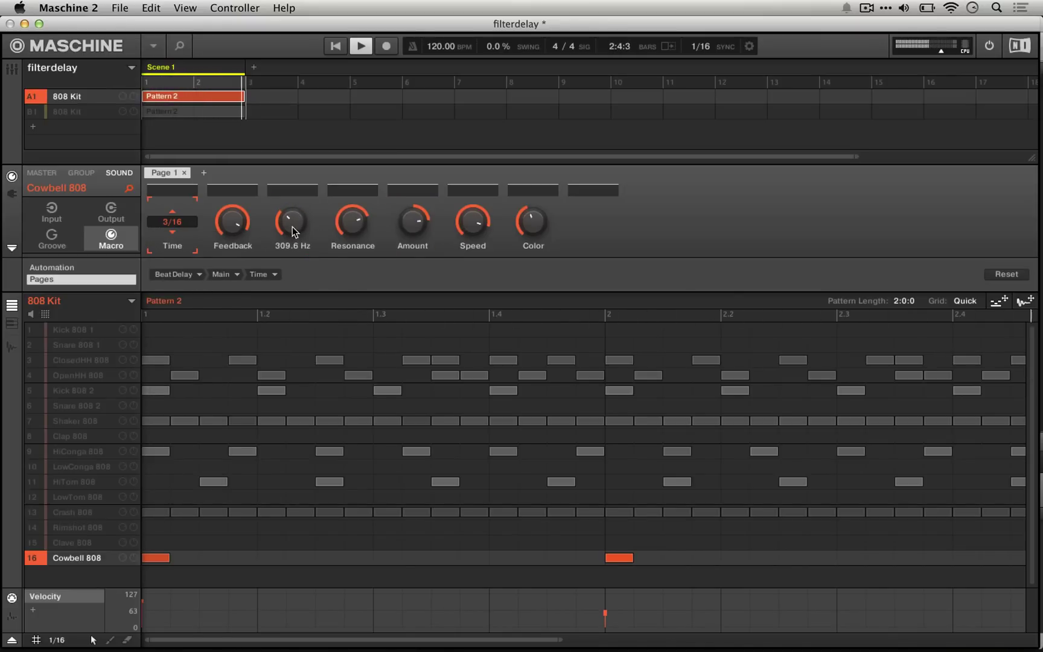
Step: Unsolo the cowbell and retune the filter: Amount 62 %, cutoff about 409.8 Hz, Resonance 76 %
{"action": "left_click_drag", "start_coordinate": [295, 222], "coordinate": [295, 155]}
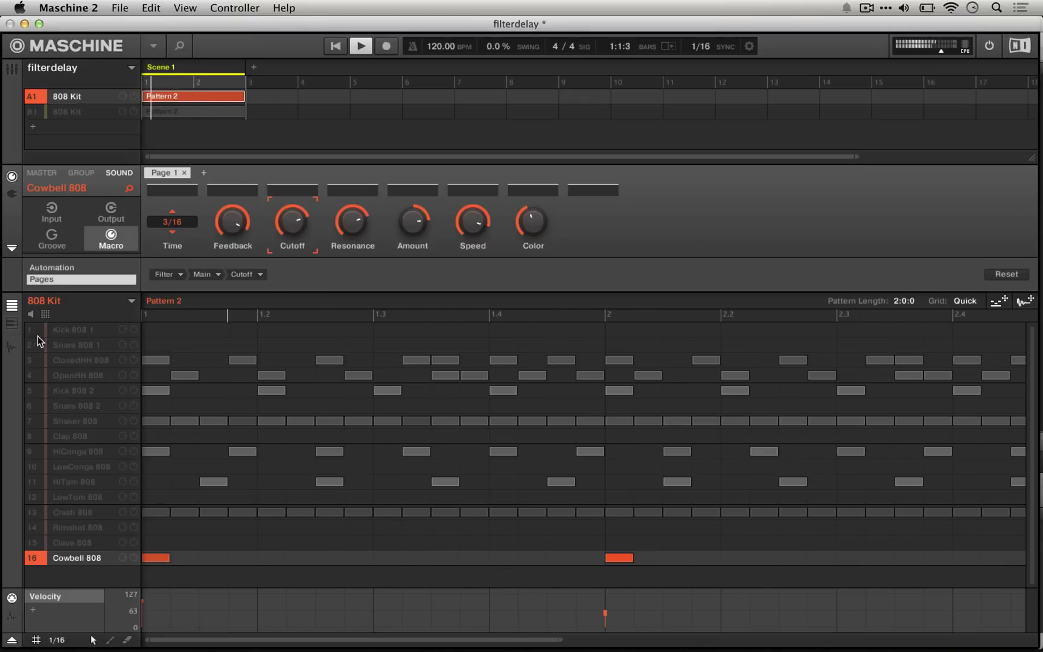
{"action": "left_click", "coordinate": [35, 561]}
{"action": "left_click_drag", "start_coordinate": [413, 221], "coordinate": [413, 208]}
{"action": "mouse_move", "coordinate": [352, 222]}
{"action": "left_mouse_down"}
{"action": "mouse_move", "coordinate": [352, 212]}
{"action": "mouse_move", "coordinate": [353, 233]}
{"action": "left_mouse_up"}
{"action": "left_click", "coordinate": [292, 222]}
{"action": "left_click_drag", "start_coordinate": [292, 221], "coordinate": [292, 237]}
{"action": "left_click_drag", "start_coordinate": [352, 221], "coordinate": [352, 191]}
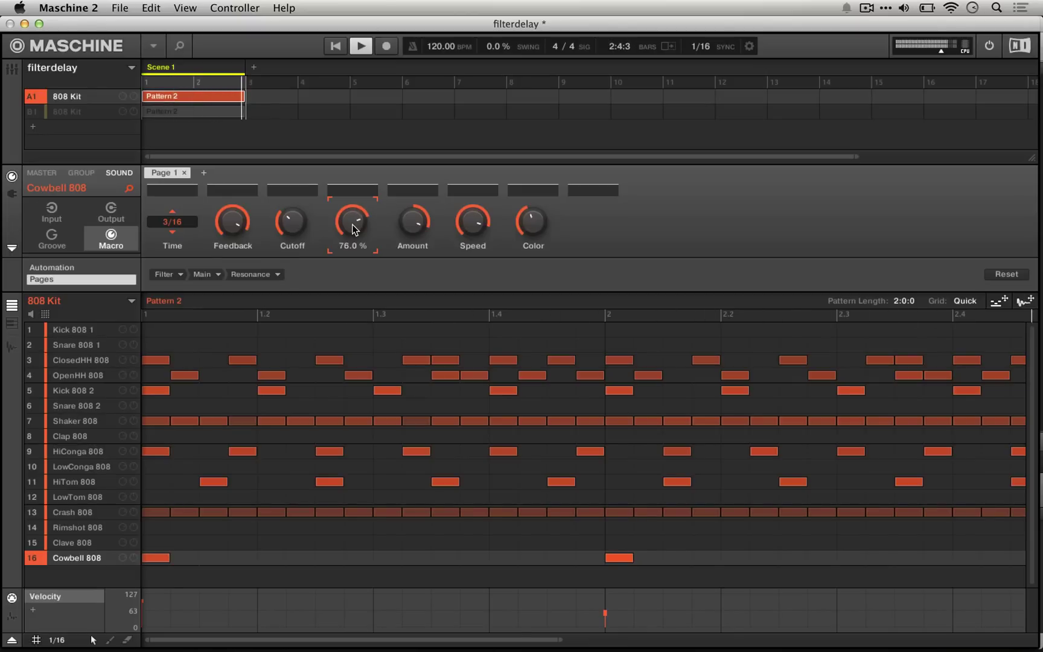
Step: Stop, raise the filter LFO Speed macro to 16 Hz, then restart playback
{"action": "key", "text": "space"}
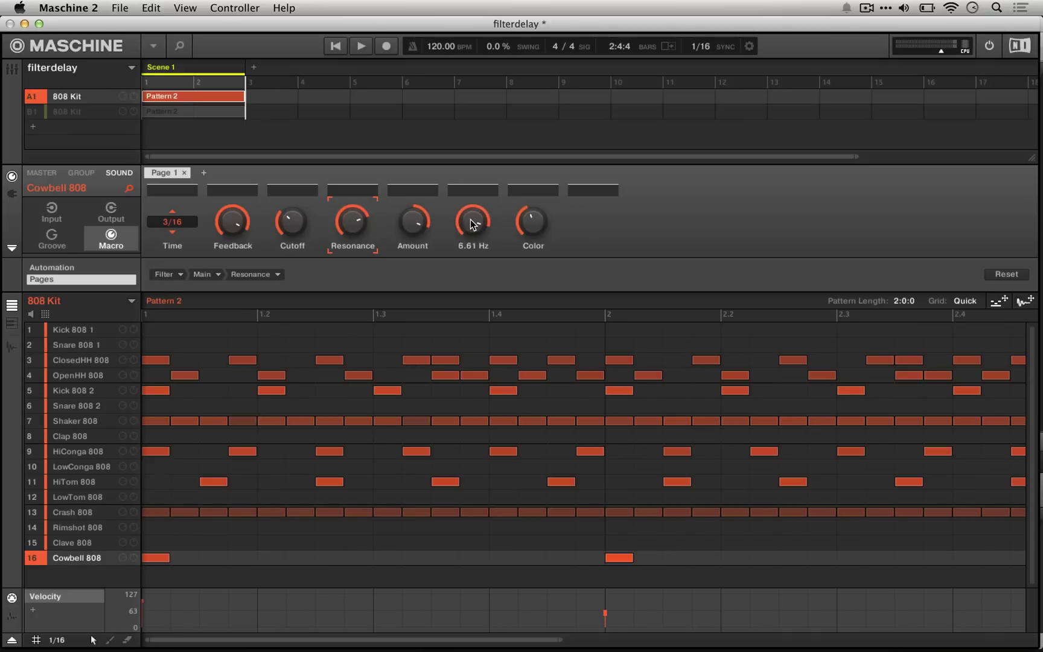
{"action": "left_click_drag", "start_coordinate": [470, 219], "coordinate": [470, 197]}
{"action": "left_click", "coordinate": [413, 221]}
{"action": "key", "text": "space"}
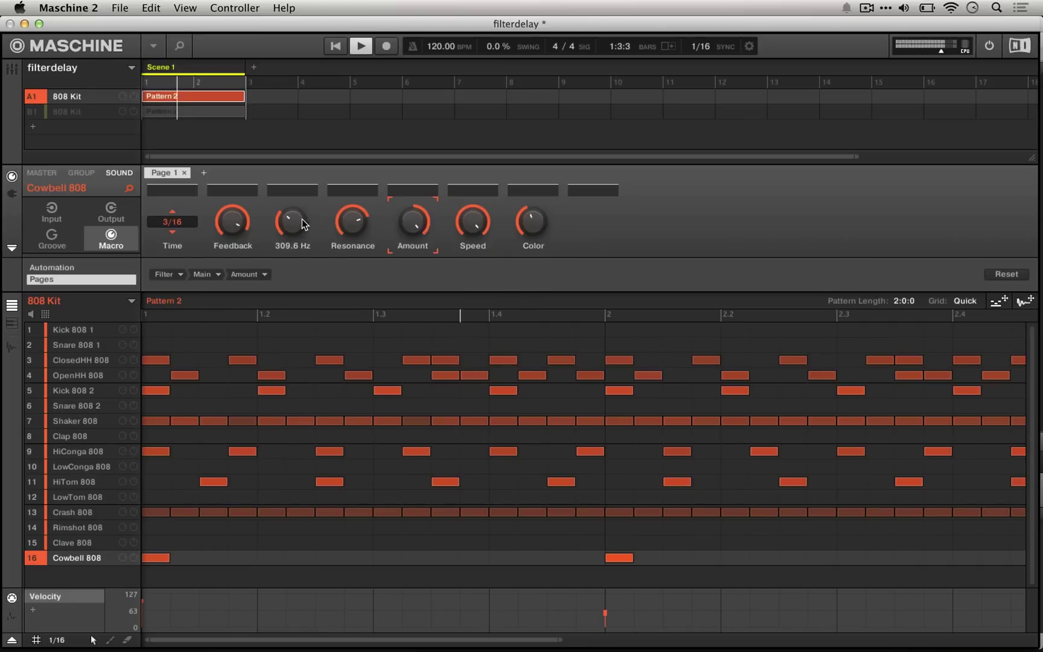
Step: Solo Cowbell 808, lower the cutoff to 149.4 Hz, then switch to group B1's Timeless 2
{"action": "right_click", "coordinate": [34, 558]}
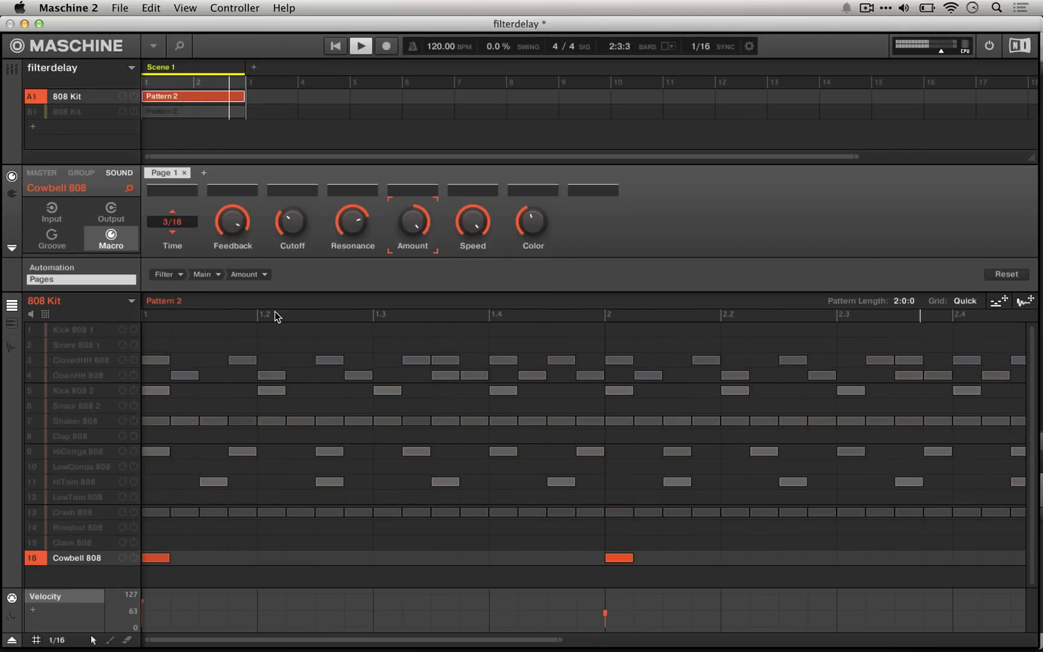
{"action": "left_click_drag", "start_coordinate": [307, 231], "coordinate": [307, 254]}
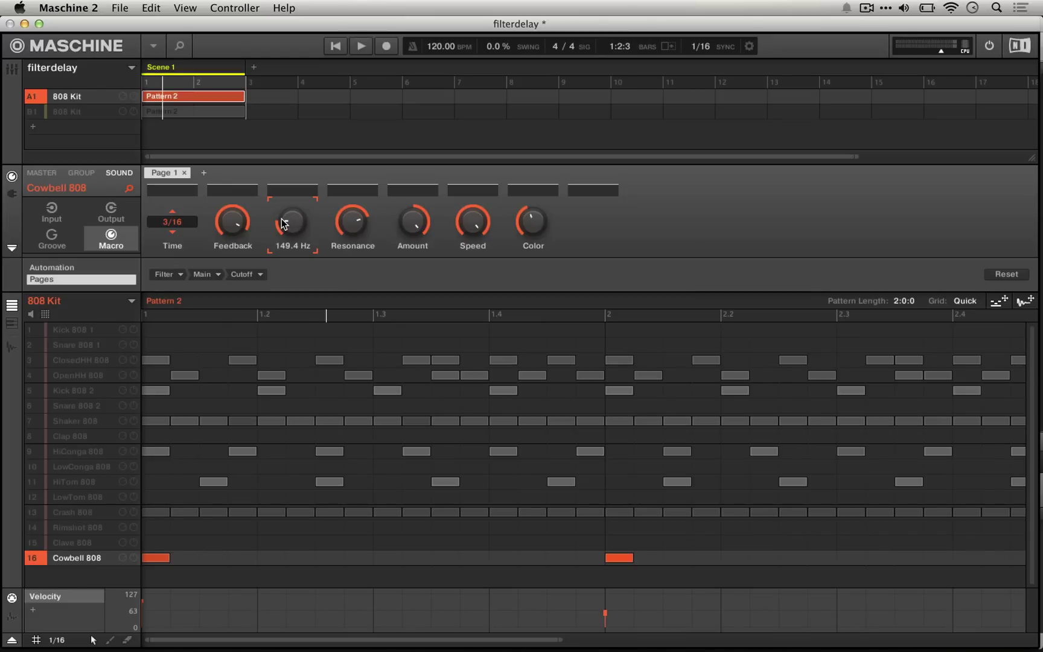
{"action": "left_click", "coordinate": [89, 112]}
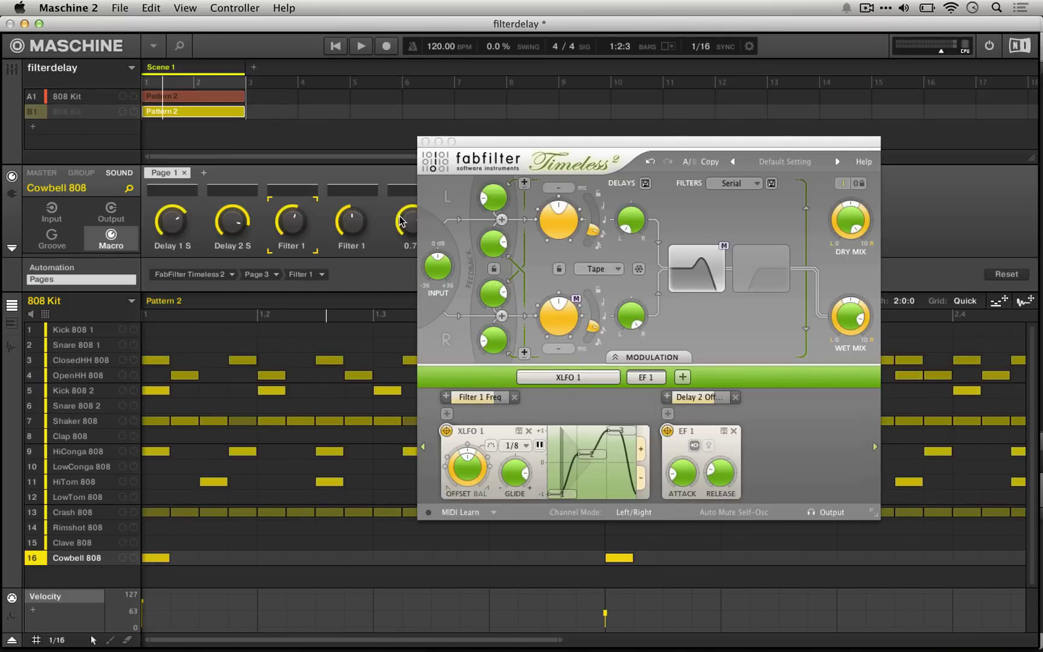
{"action": "left_click_drag", "start_coordinate": [499, 140], "coordinate": [470, 82]}
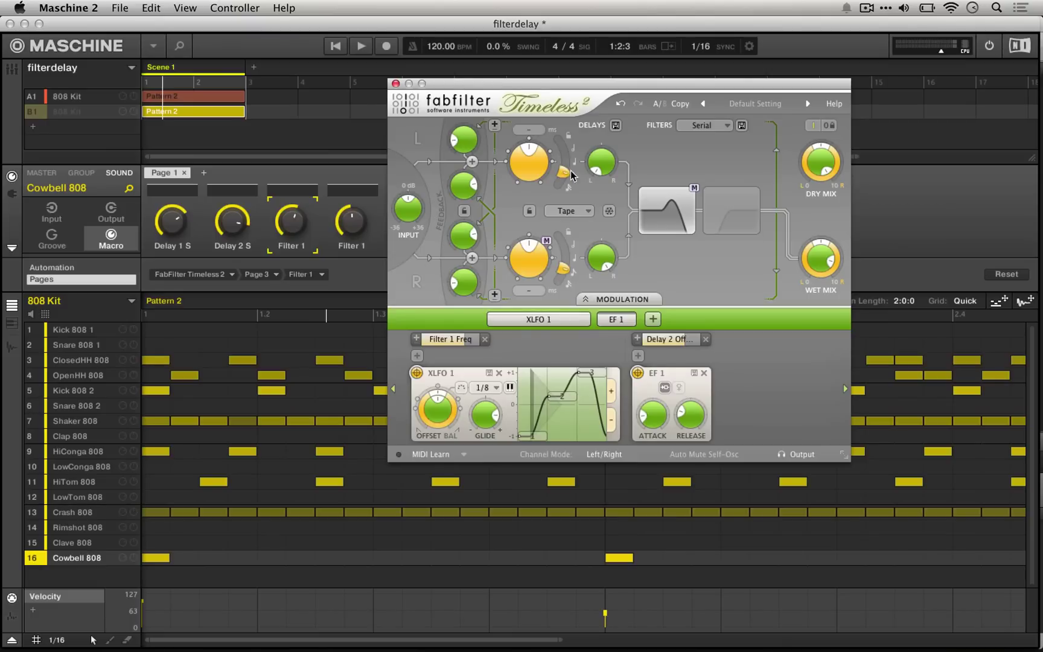
{"action": "left_click", "coordinate": [588, 212]}
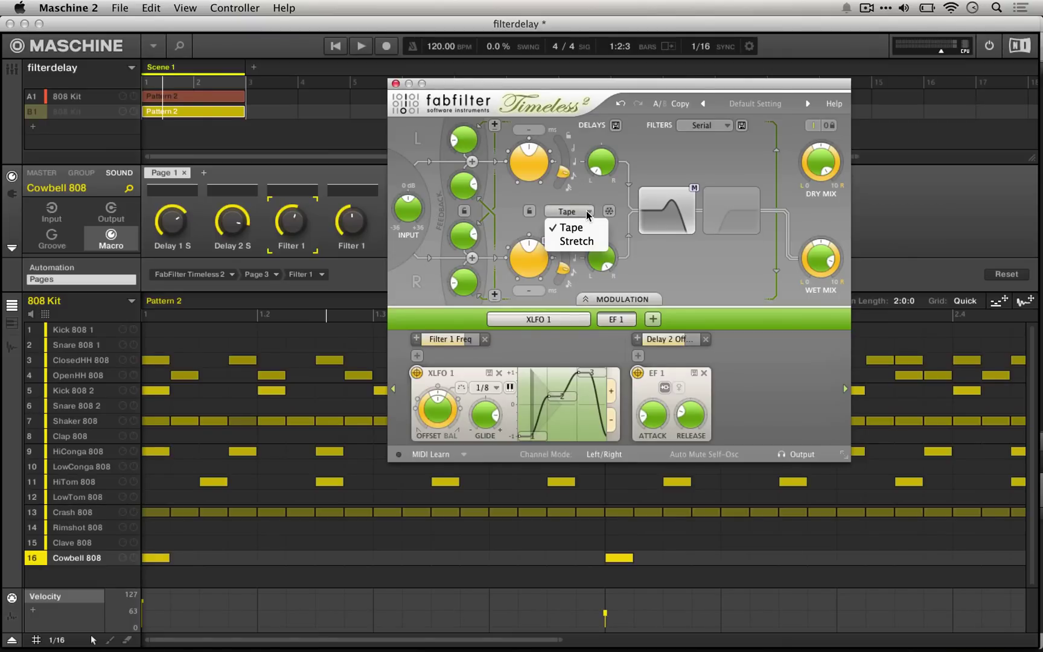
{"action": "left_click", "coordinate": [602, 202]}
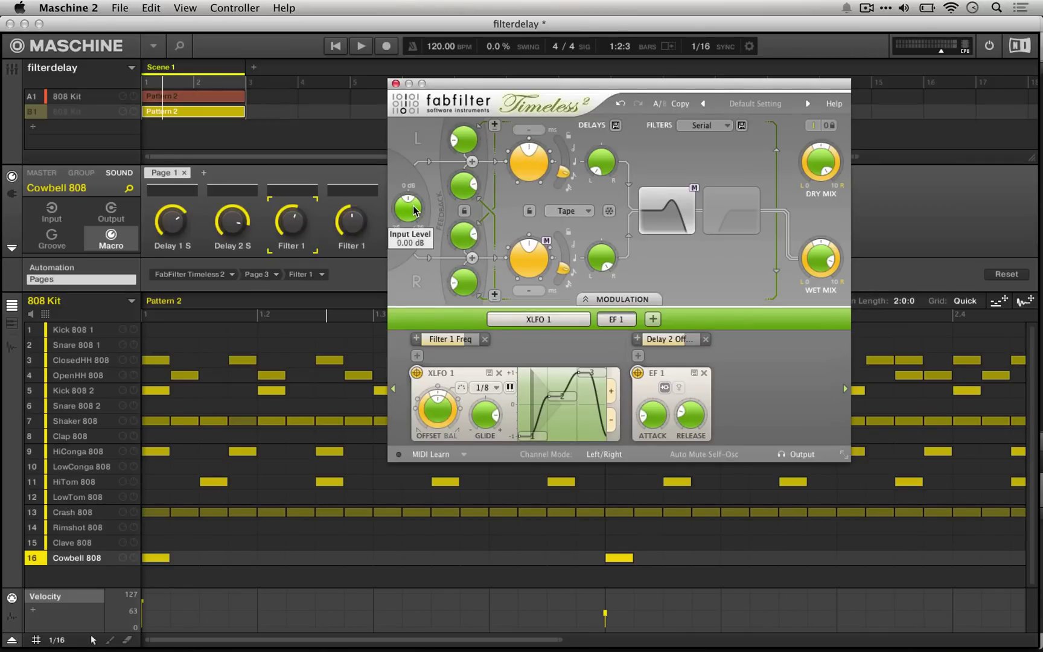
{"action": "mouse_move", "coordinate": [413, 210]}
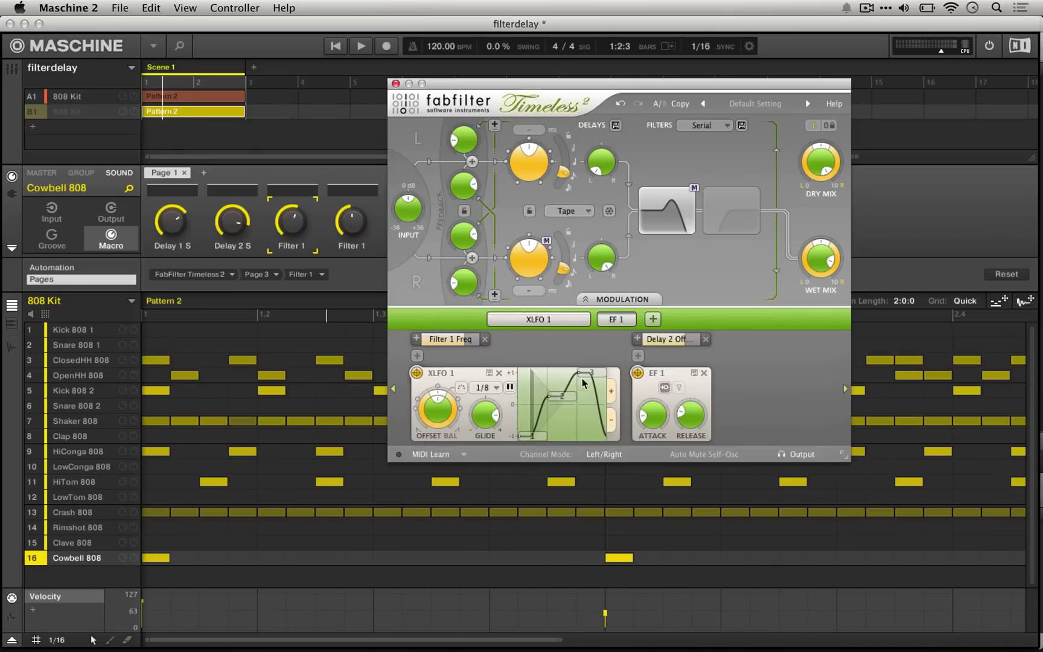
Step: Drag XLFO 1's step 4 node to the bottom so the shape falls after step 3
{"action": "left_click", "coordinate": [611, 395]}
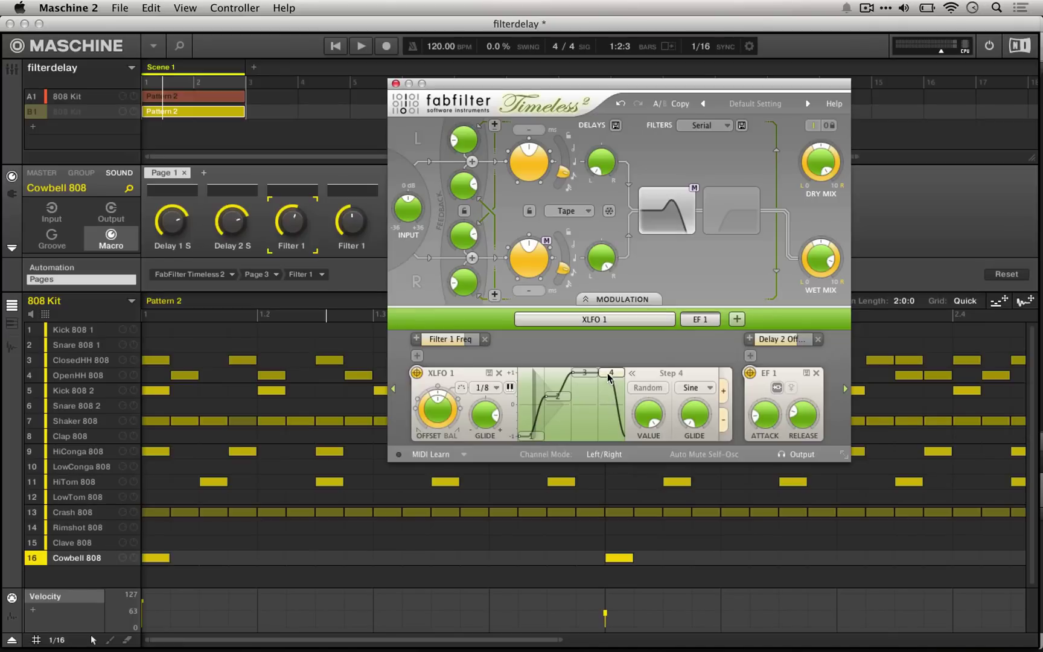
{"action": "left_click_drag", "start_coordinate": [611, 372], "coordinate": [612, 418]}
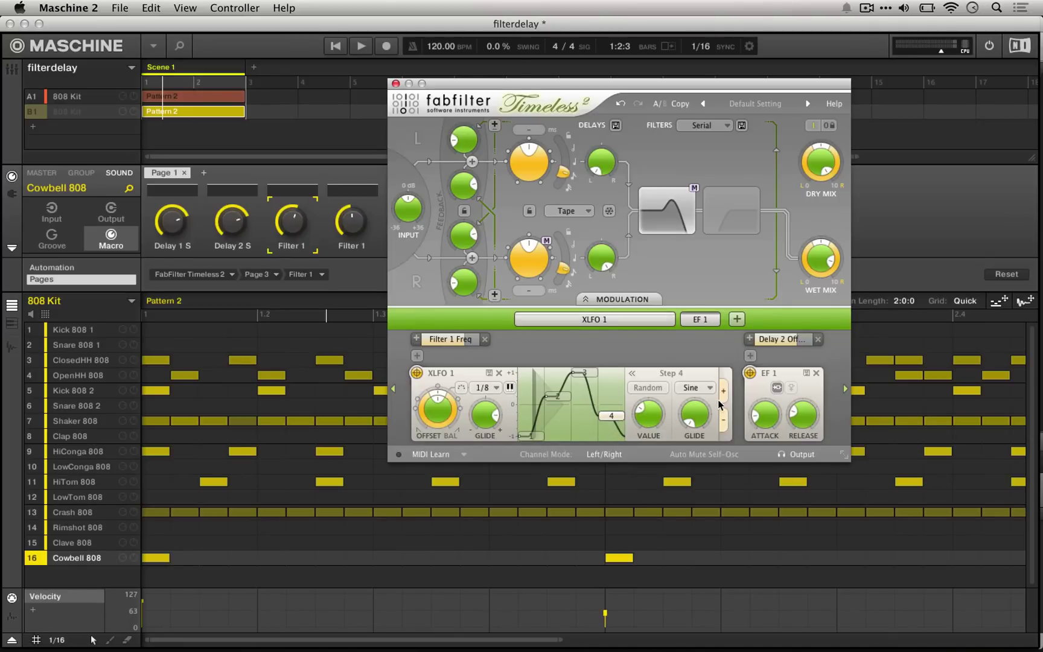
{"action": "left_click", "coordinate": [720, 416]}
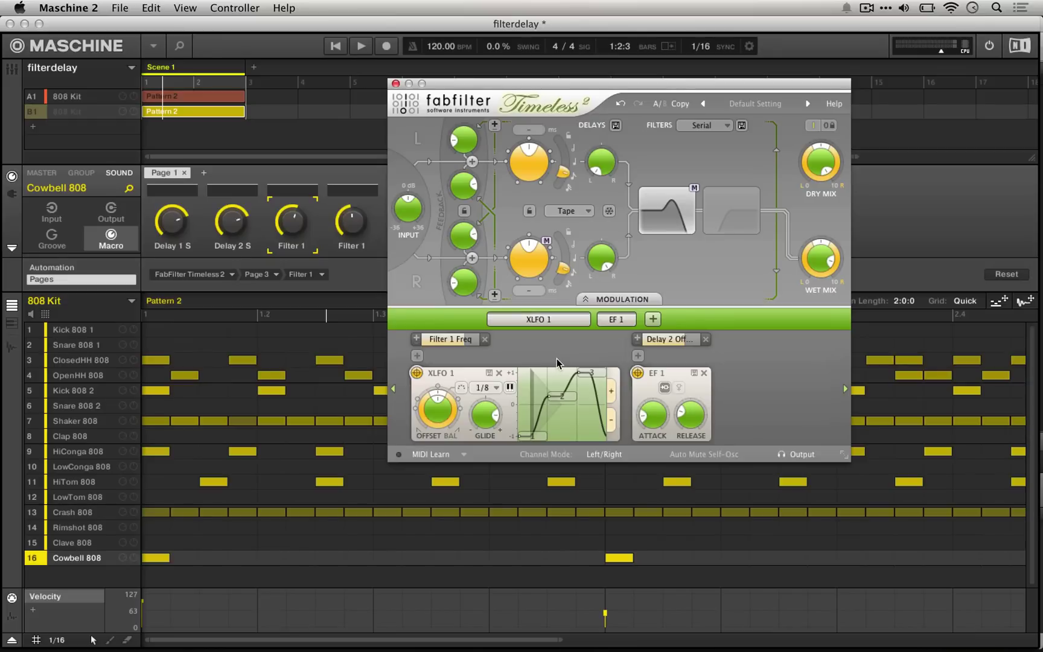
Step: Try an EF 1 to Delay 1 Offset routing, remove it, and shift Timeless to reveal XLFO 1 Sy
{"action": "left_click", "coordinate": [654, 321]}
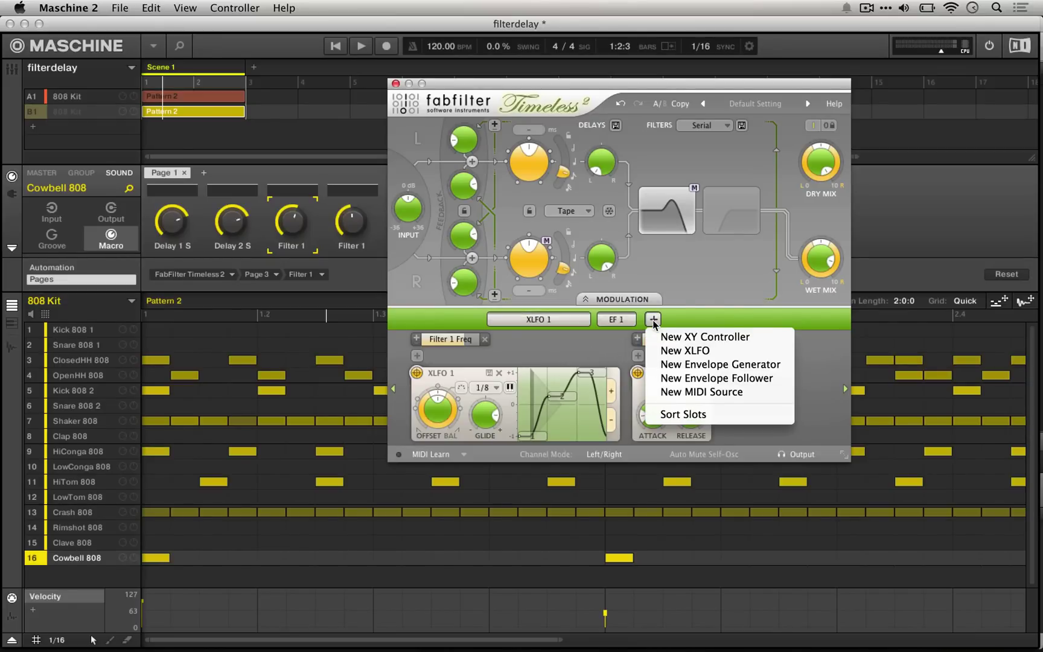
{"action": "left_click", "coordinate": [653, 323]}
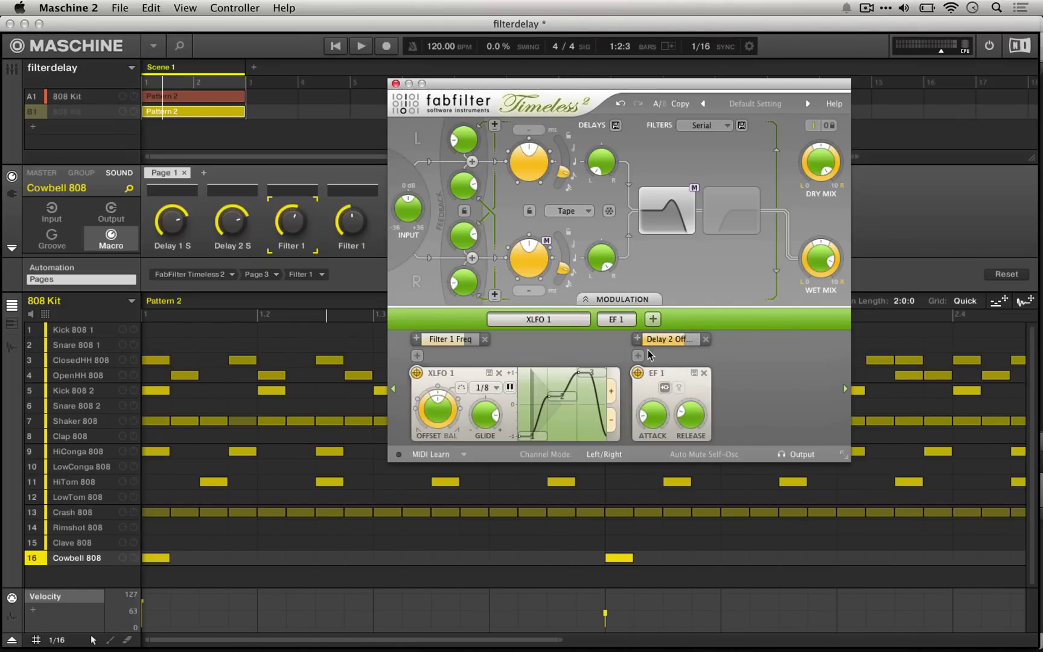
{"action": "mouse_move", "coordinate": [535, 258]}
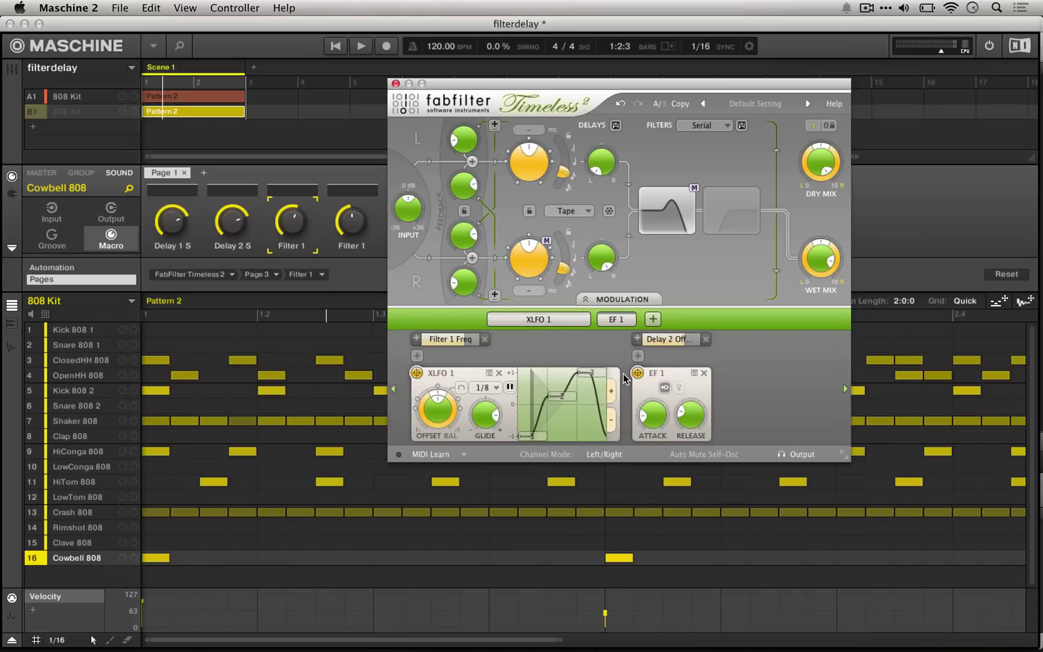
{"action": "mouse_move", "coordinate": [635, 378]}
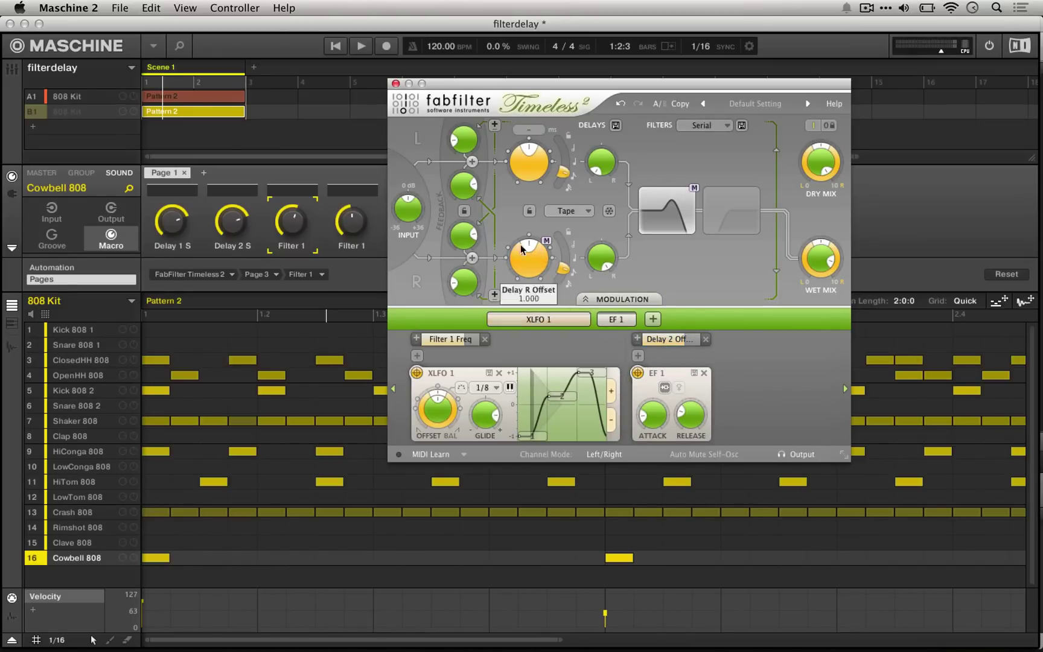
{"action": "left_click_drag", "start_coordinate": [637, 372], "coordinate": [530, 162]}
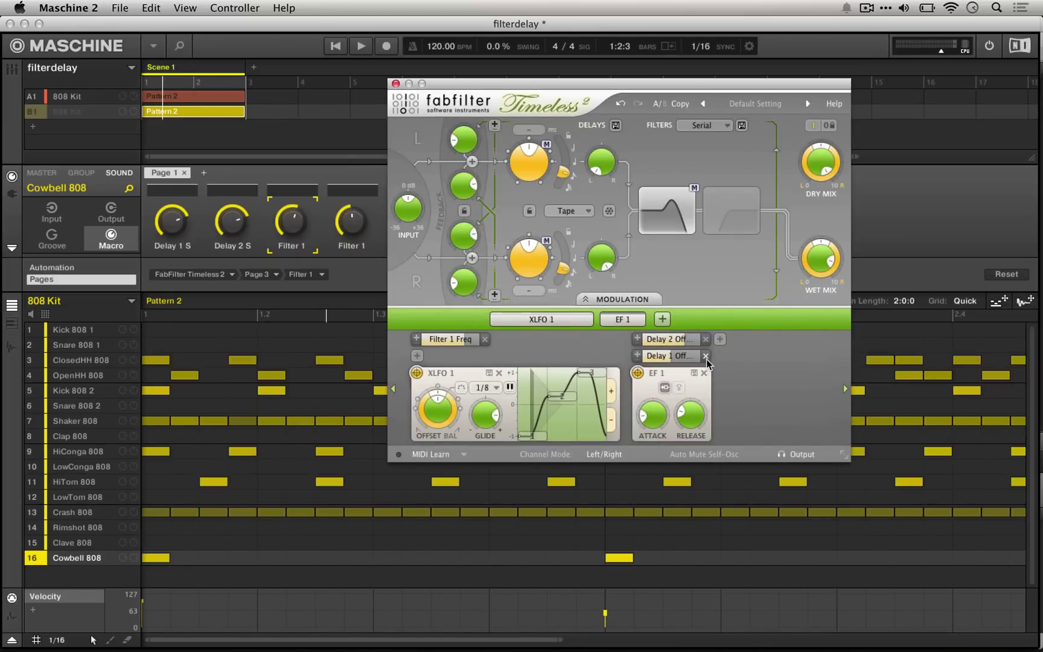
{"action": "left_click", "coordinate": [705, 355]}
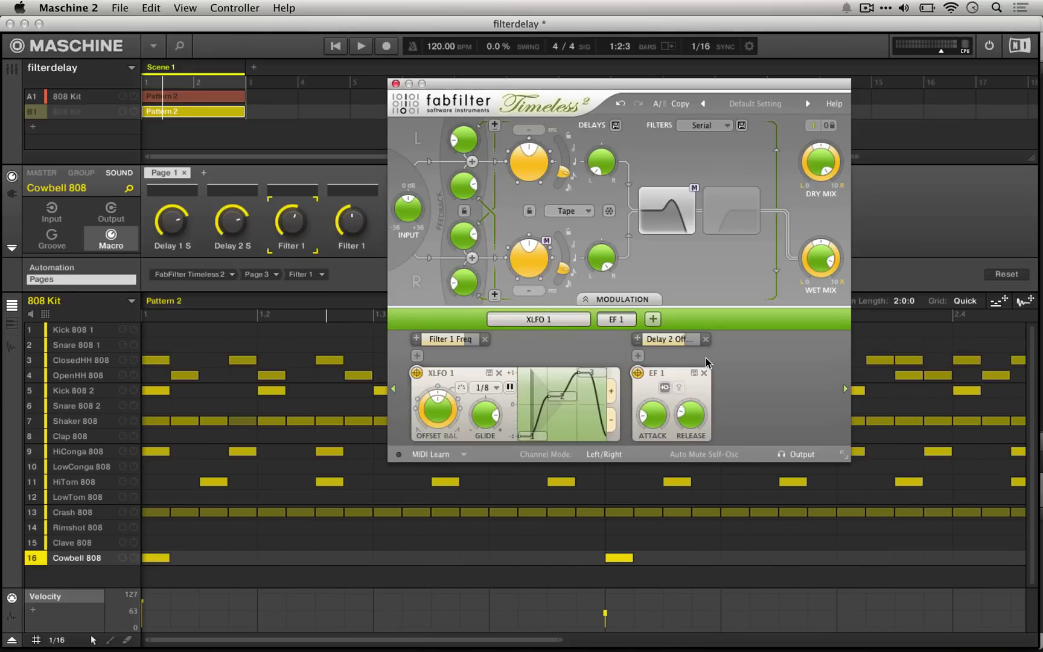
{"action": "left_click_drag", "start_coordinate": [573, 78], "coordinate": [660, 300]}
Step: Show Timeless 2's parameter pages in Maschine and select Page 1 with the delay controls
{"action": "left_click", "coordinate": [12, 193]}
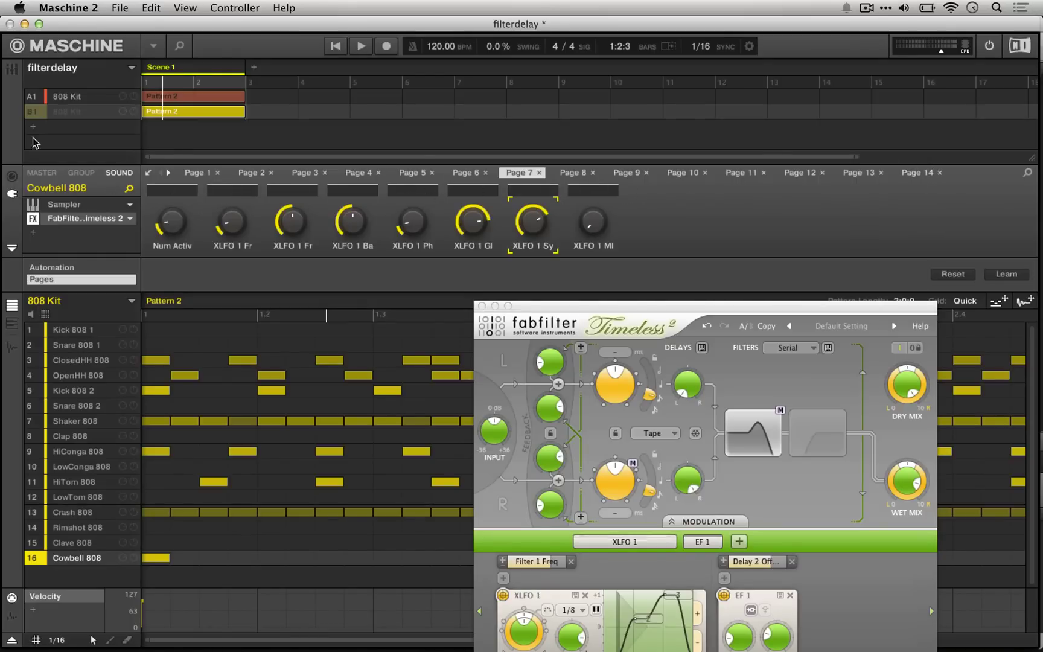
{"action": "left_click", "coordinate": [167, 173]}
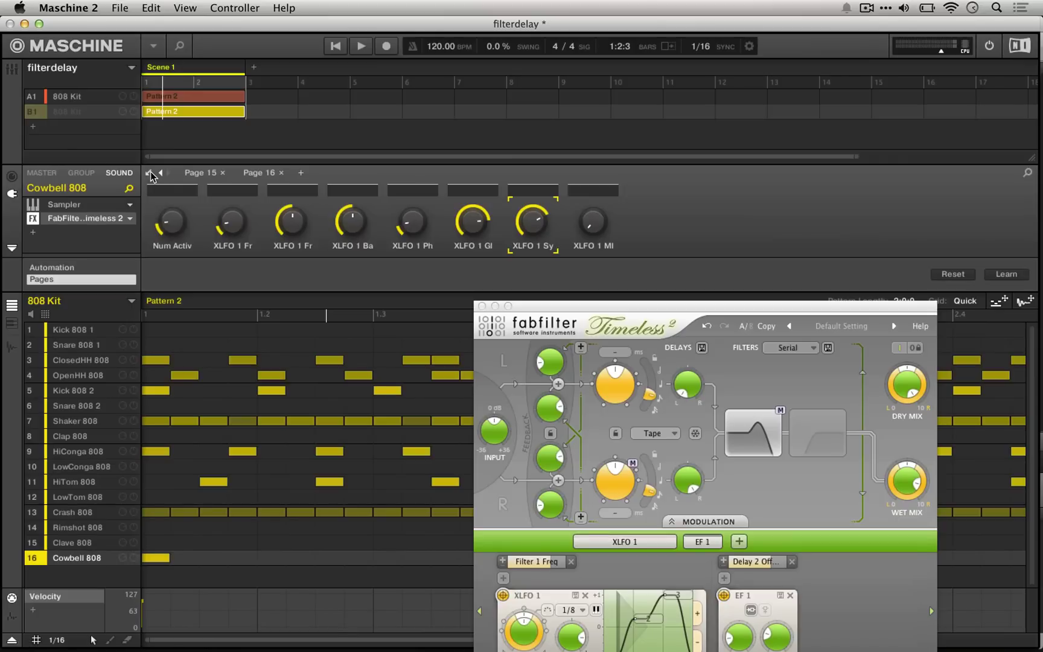
{"action": "left_click", "coordinate": [161, 173]}
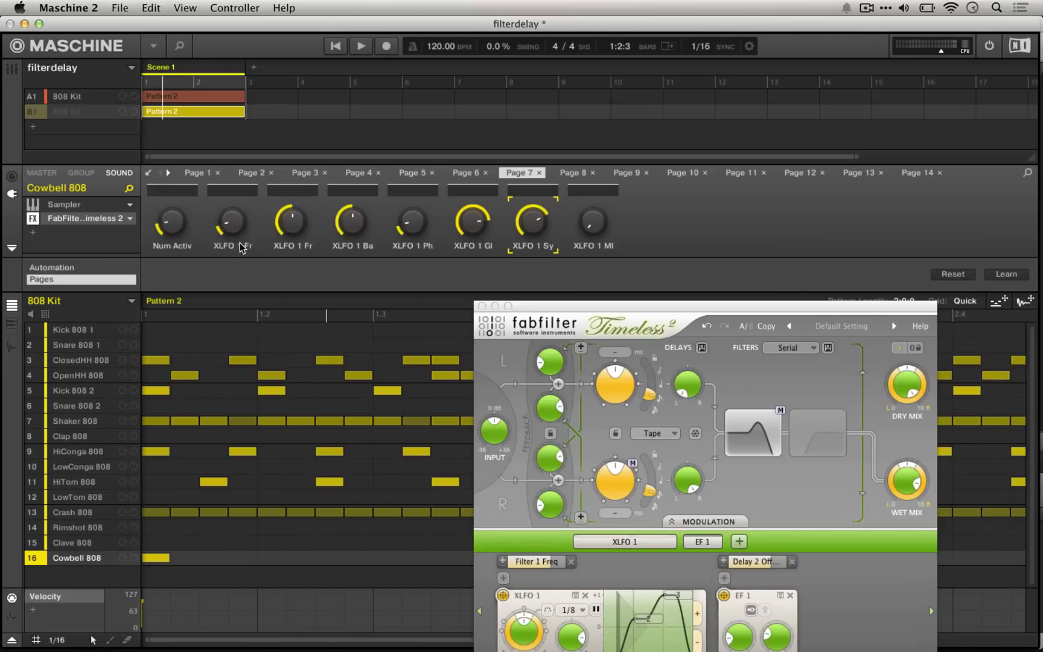
{"action": "left_click", "coordinate": [202, 175]}
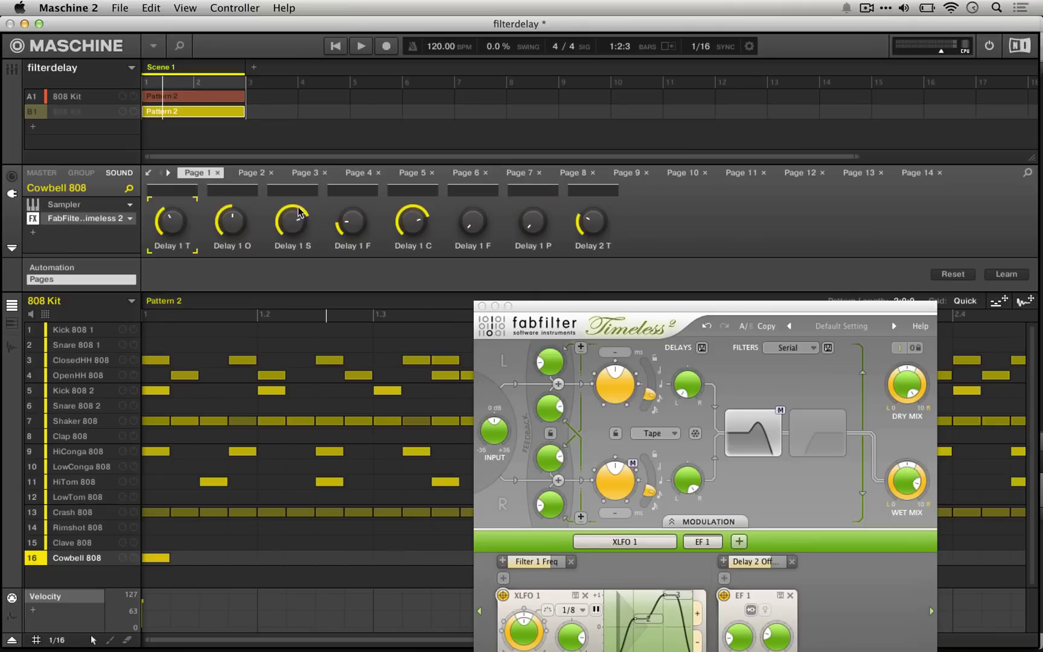
Step: Adjust the Delay 1 setting in the plugin window and from Maschine's Page 1 knob
{"action": "left_click_drag", "start_coordinate": [553, 307], "coordinate": [591, 243]}
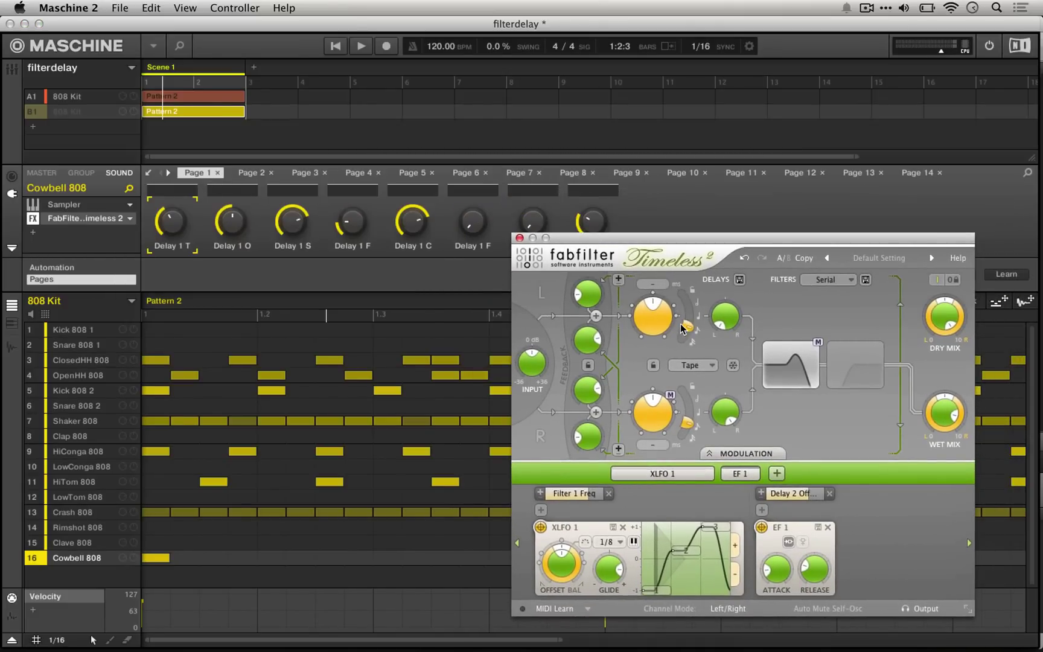
{"action": "mouse_move", "coordinate": [686, 327]}
{"action": "left_mouse_down"}
{"action": "mouse_move", "coordinate": [683, 306]}
{"action": "mouse_move", "coordinate": [686, 338]}
{"action": "mouse_move", "coordinate": [682, 302]}
{"action": "mouse_move", "coordinate": [687, 347]}
{"action": "mouse_move", "coordinate": [687, 332]}
{"action": "left_mouse_up"}
{"action": "left_click_drag", "start_coordinate": [299, 218], "coordinate": [302, 221]}
Step: Return to the macro view and select the Delay 1 S macro
{"action": "left_click", "coordinate": [14, 175]}
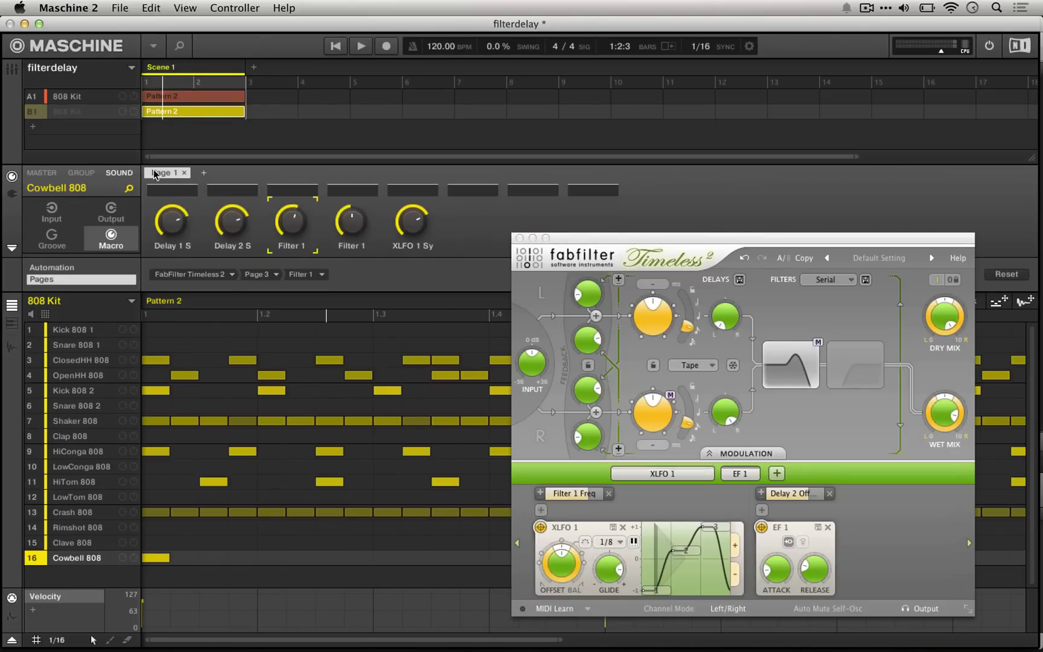
{"action": "left_click", "coordinate": [181, 221]}
{"action": "left_click", "coordinate": [178, 276]}
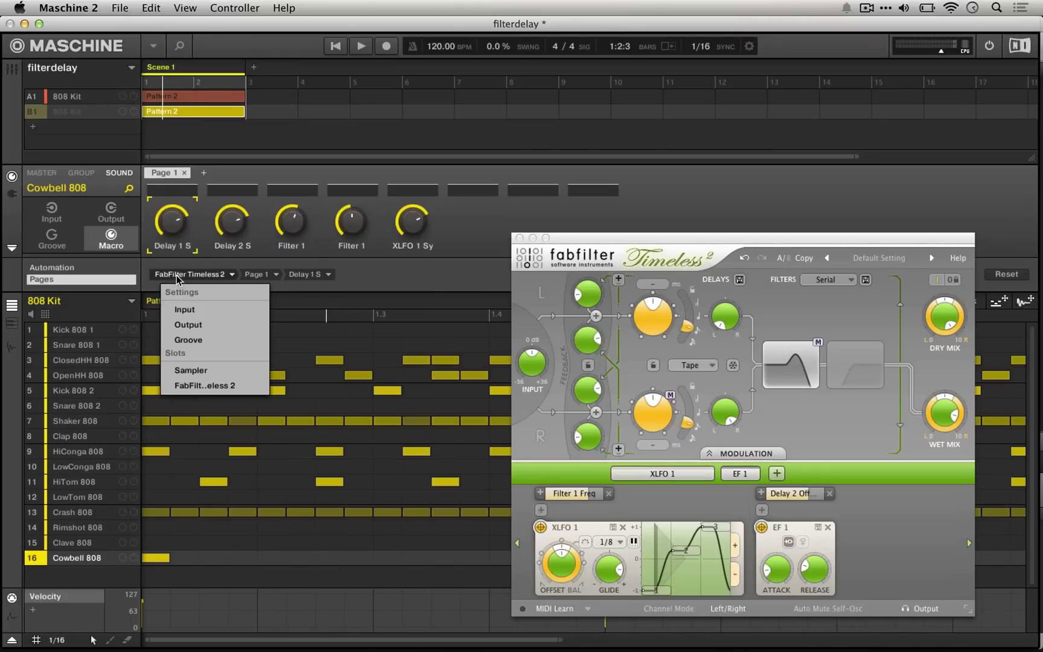
{"action": "left_click", "coordinate": [197, 275]}
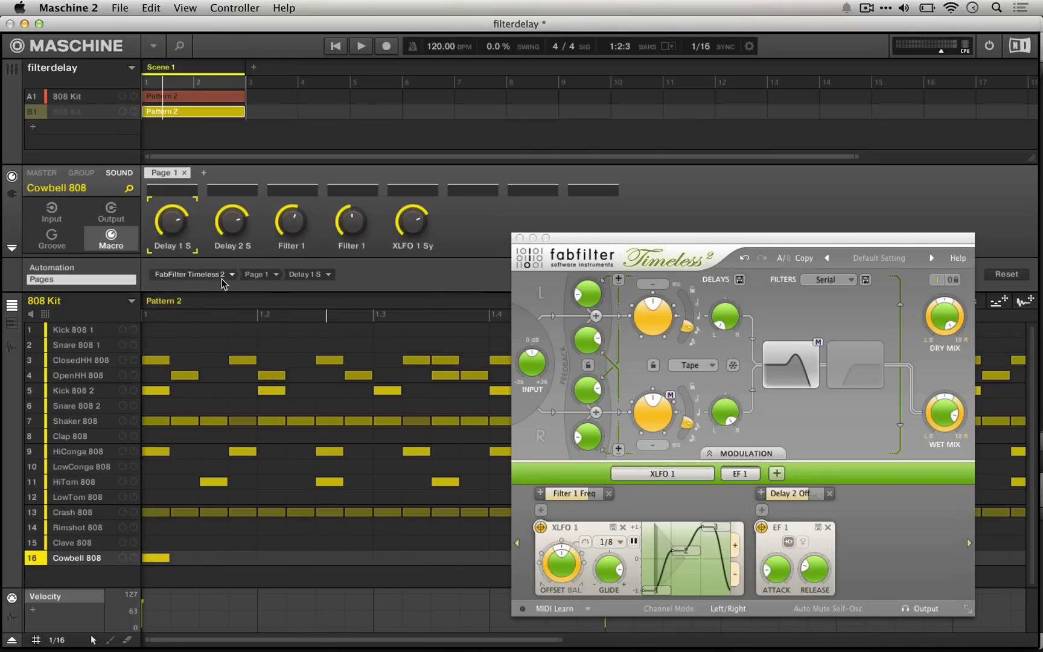
Step: Set Delay 1 S to 0.96, Delay 2 S to 0.70 and the fourth filter macro to 0.95
{"action": "left_click", "coordinate": [294, 274]}
{"action": "left_click", "coordinate": [320, 296]}
{"action": "mouse_move", "coordinate": [172, 221]}
{"action": "left_mouse_down"}
{"action": "mouse_move", "coordinate": [172, 208]}
{"action": "mouse_move", "coordinate": [172, 217]}
{"action": "left_mouse_up"}
{"action": "left_click_drag", "start_coordinate": [242, 228], "coordinate": [292, 195]}
{"action": "left_click_drag", "start_coordinate": [352, 222], "coordinate": [352, 203]}
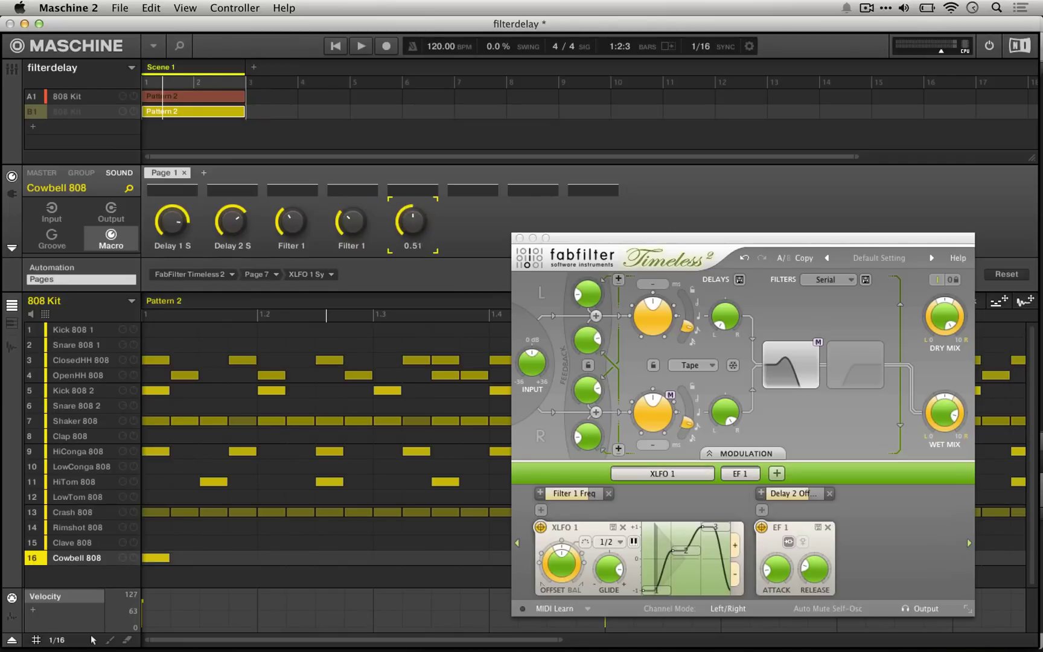
{"action": "left_click_drag", "start_coordinate": [579, 239], "coordinate": [610, 92]}
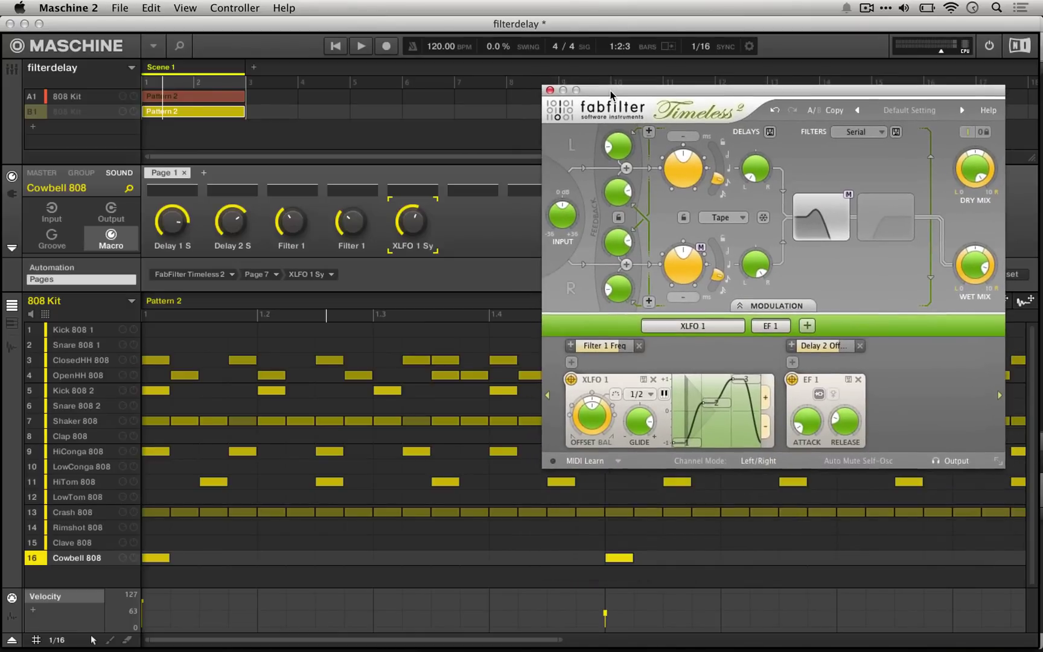
Step: Switch between the A1 and B1 808 Kit groups and reposition the Timeless 2 window
{"action": "left_click", "coordinate": [59, 98]}
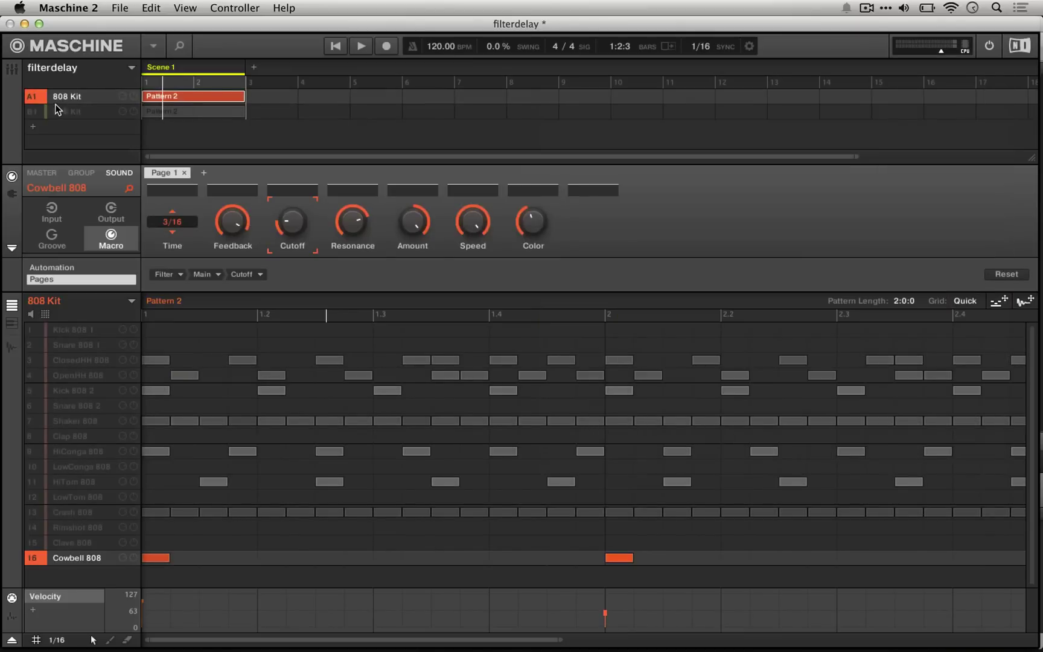
{"action": "left_click", "coordinate": [59, 112]}
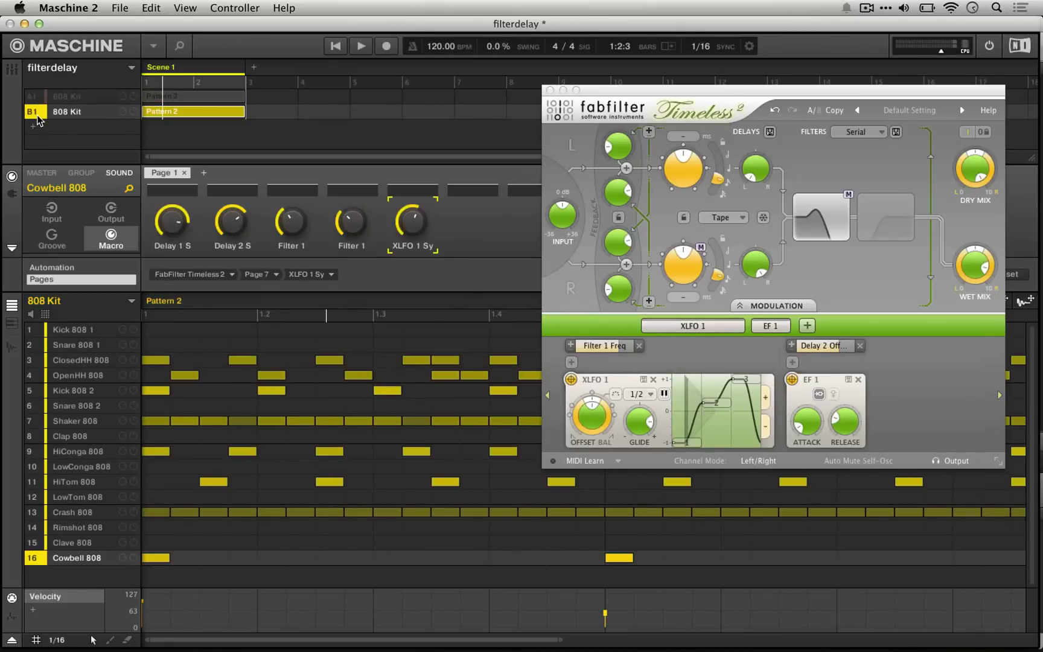
{"action": "left_click", "coordinate": [643, 90]}
{"action": "left_click_drag", "start_coordinate": [643, 92], "coordinate": [606, 23]}
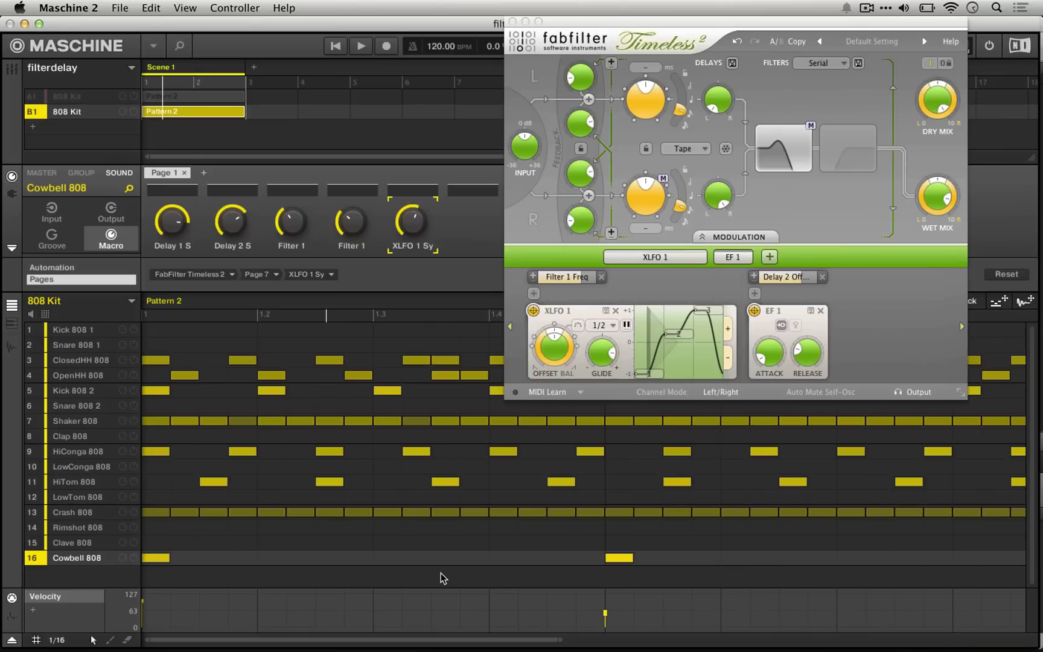
Step: Start playback, push XLFO 1 Sy so the LFO runs at 1/16, and raise Filter 1 to 0.82
{"action": "key", "text": "space"}
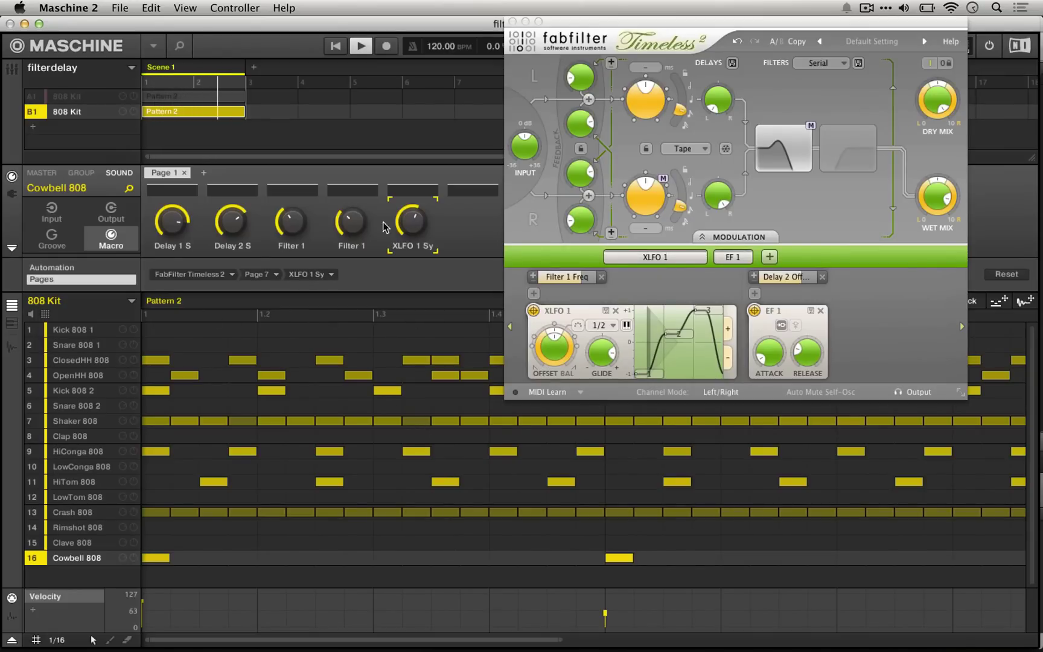
{"action": "left_click_drag", "start_coordinate": [399, 231], "coordinate": [398, 218]}
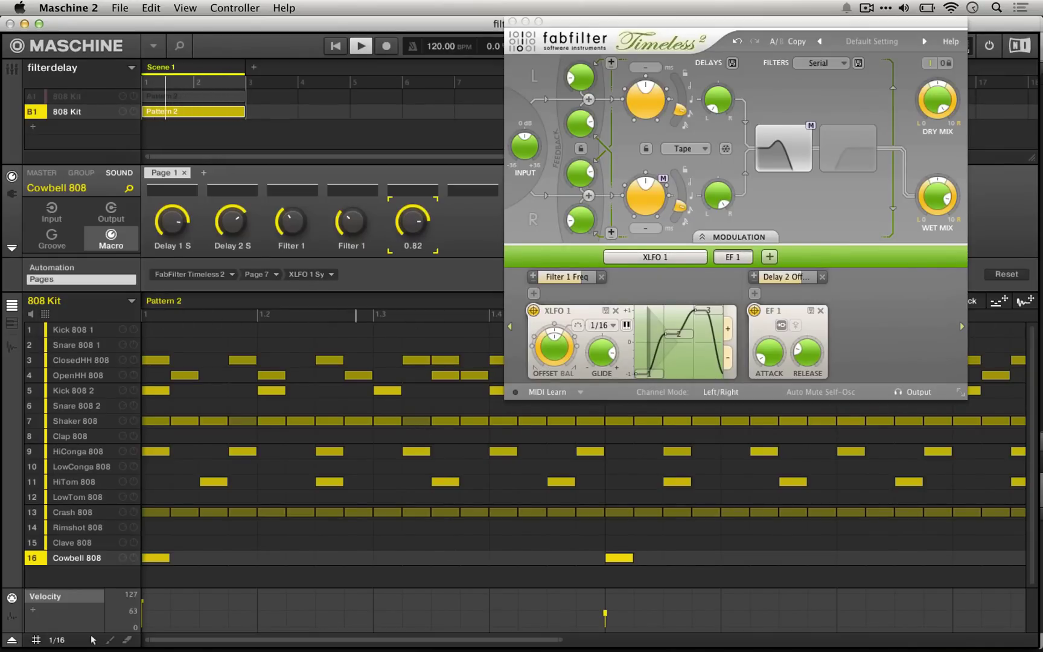
{"action": "mouse_move", "coordinate": [353, 223]}
{"action": "left_click_drag", "start_coordinate": [353, 223], "coordinate": [353, 206]}
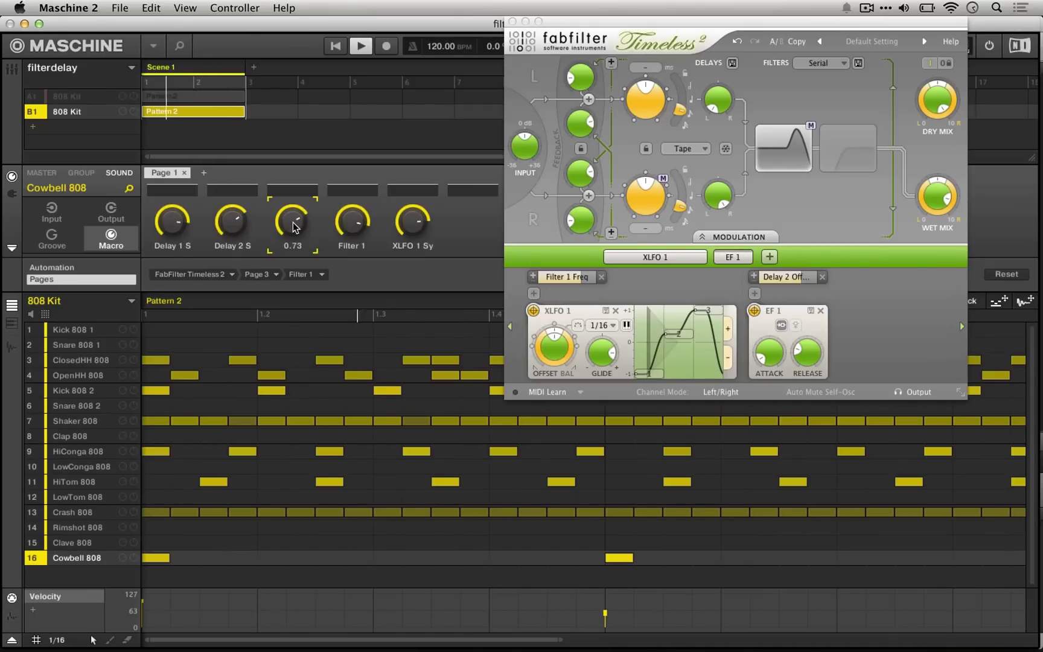
Step: Lower the second Filter 1 macro to 0.61 and set the LFO sync rate to 1/8
{"action": "mouse_move", "coordinate": [342, 228]}
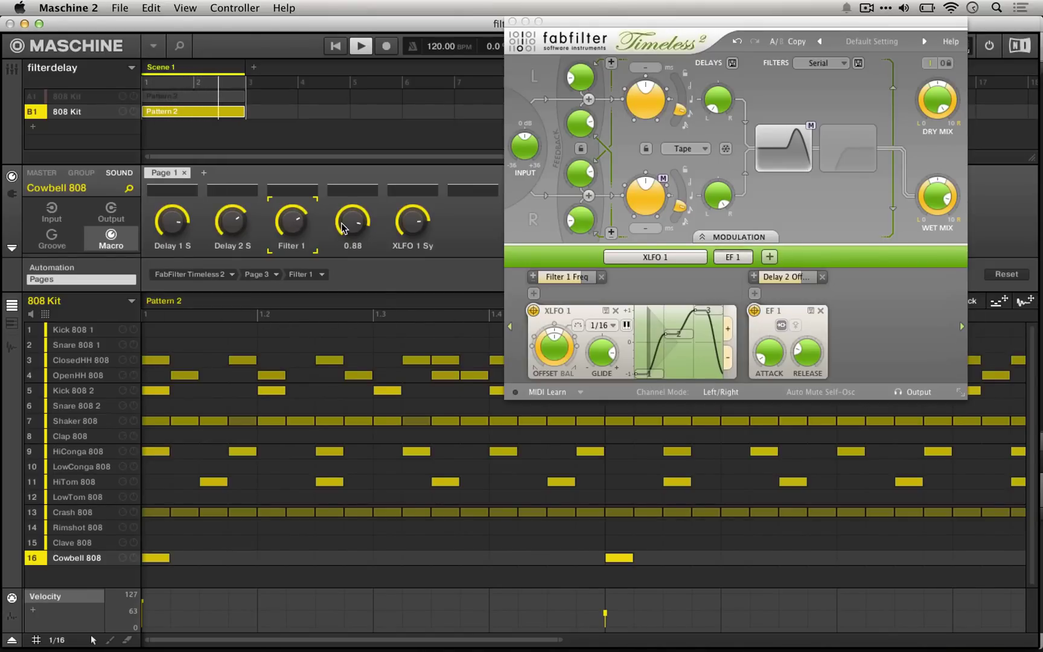
{"action": "left_click_drag", "start_coordinate": [342, 228], "coordinate": [343, 244]}
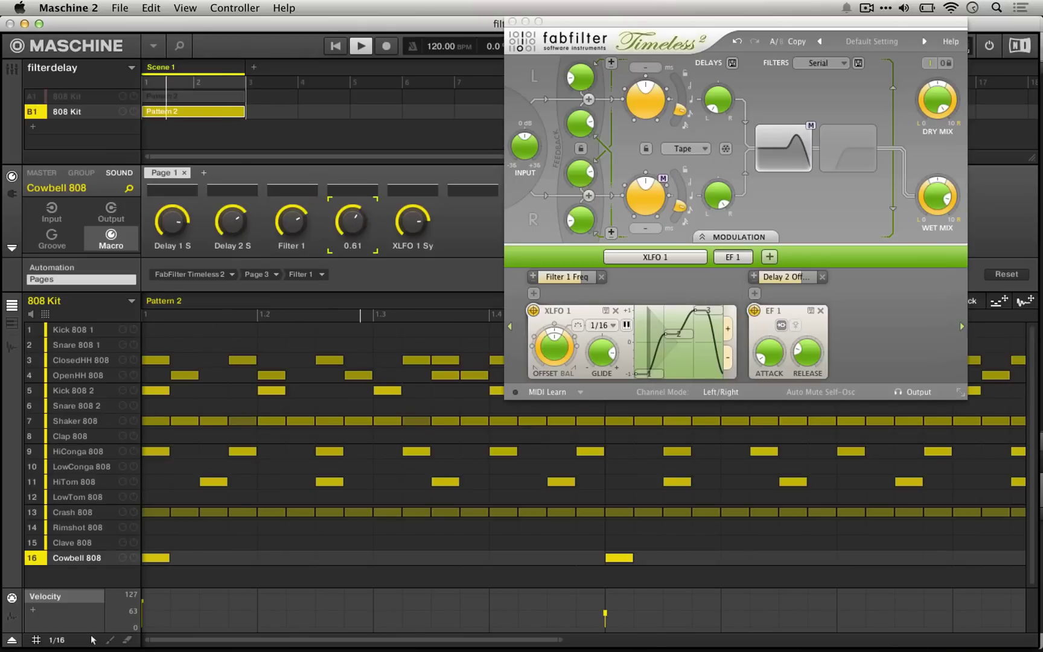
{"action": "left_click_drag", "start_coordinate": [412, 222], "coordinate": [412, 214]}
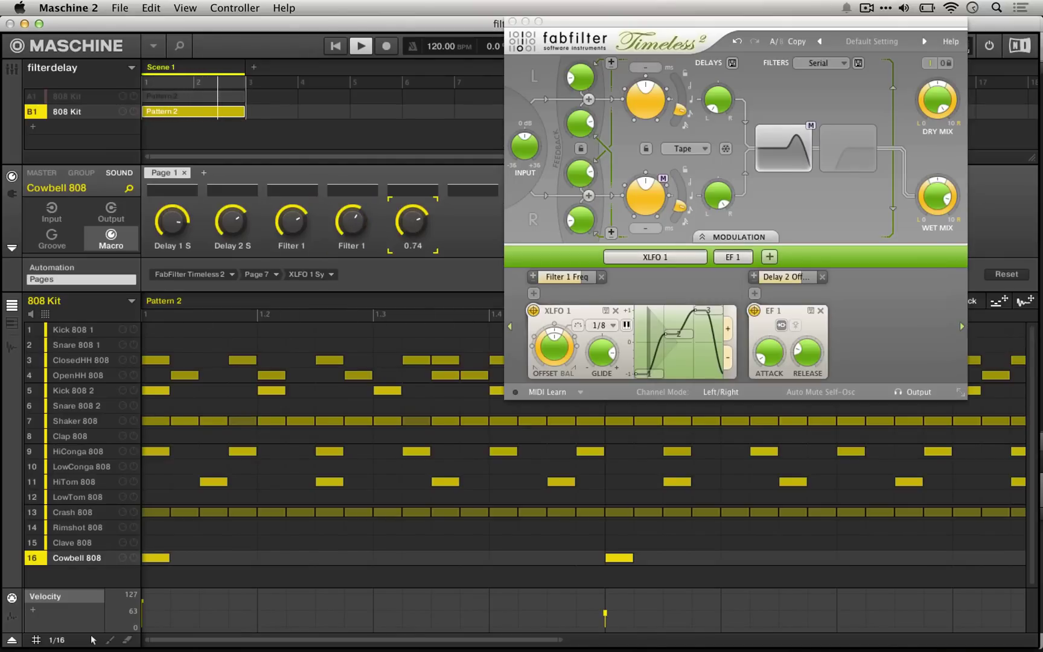
Step: Turn Delay 2 S down to 0.40, stop playback, and move the Timeless window lower
{"action": "mouse_move", "coordinate": [223, 228]}
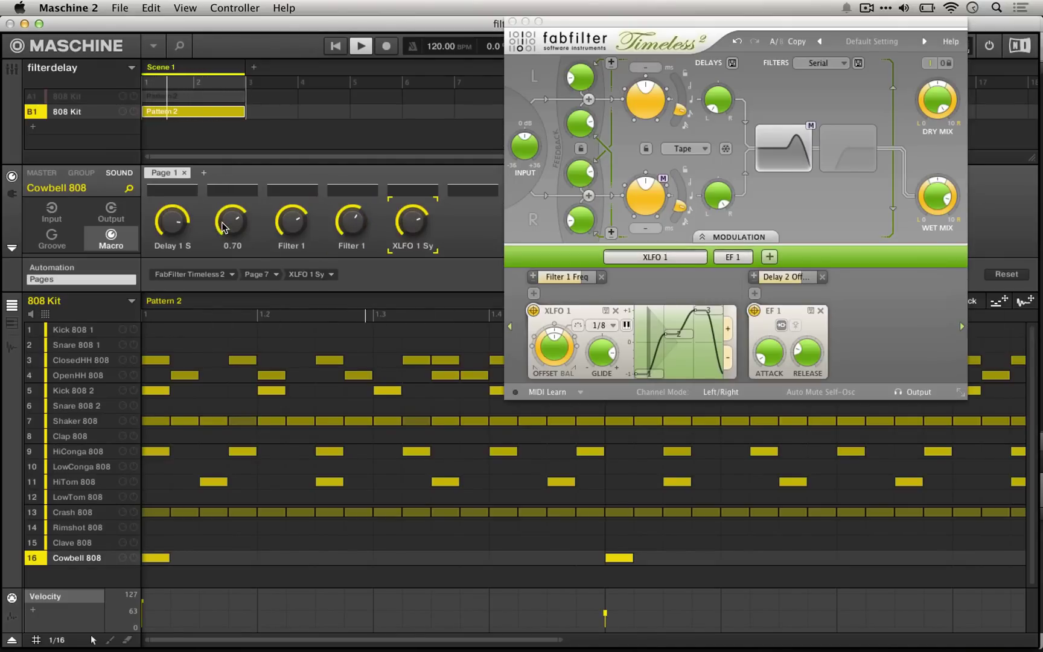
{"action": "left_click", "coordinate": [771, 361]}
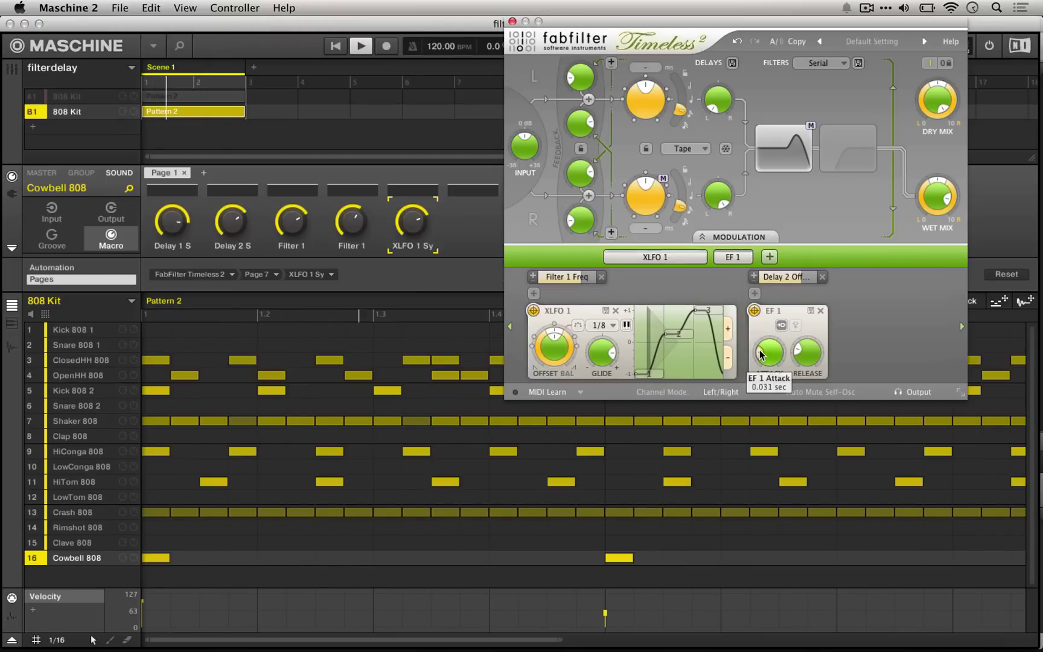
{"action": "scroll", "coordinate": [762, 355], "scroll_direction": "down", "scroll_amount": 1}
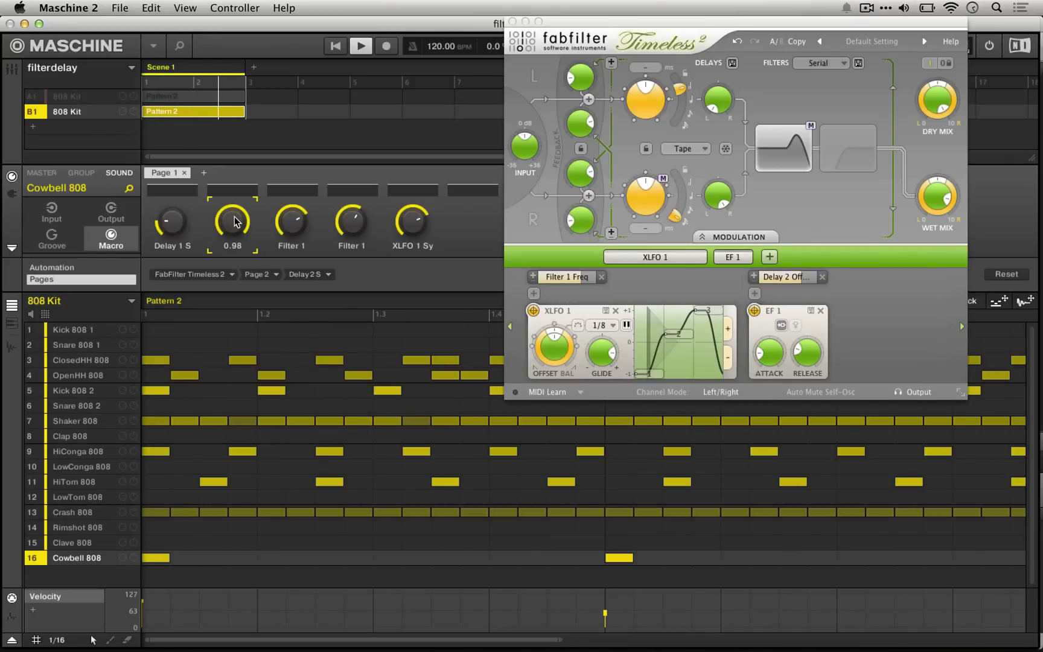
{"action": "left_click_drag", "start_coordinate": [236, 222], "coordinate": [235, 241]}
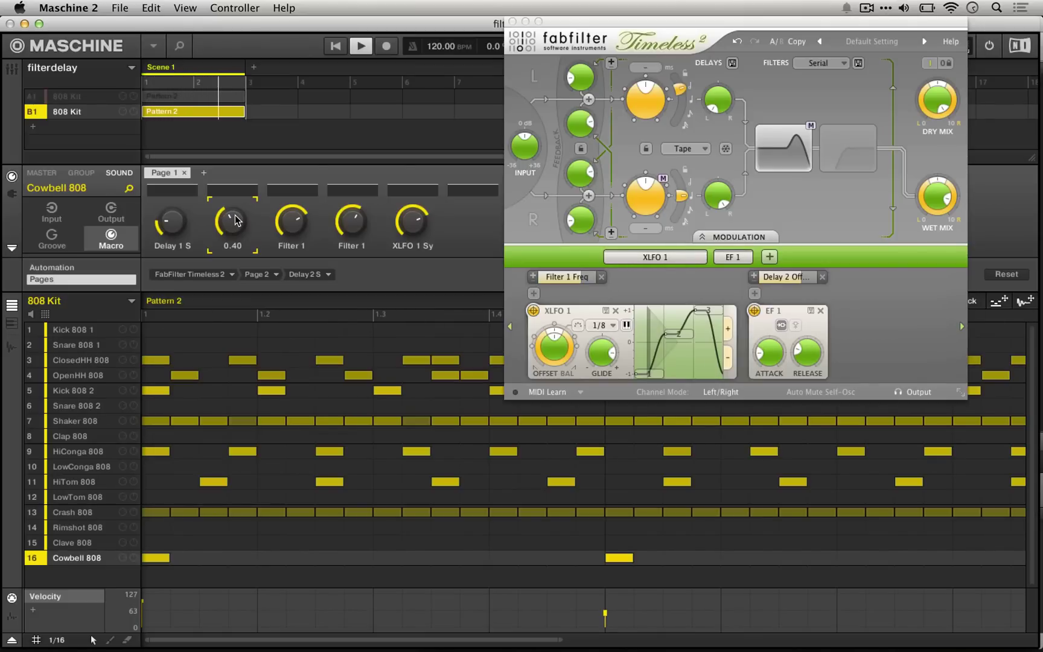
{"action": "key", "text": "space"}
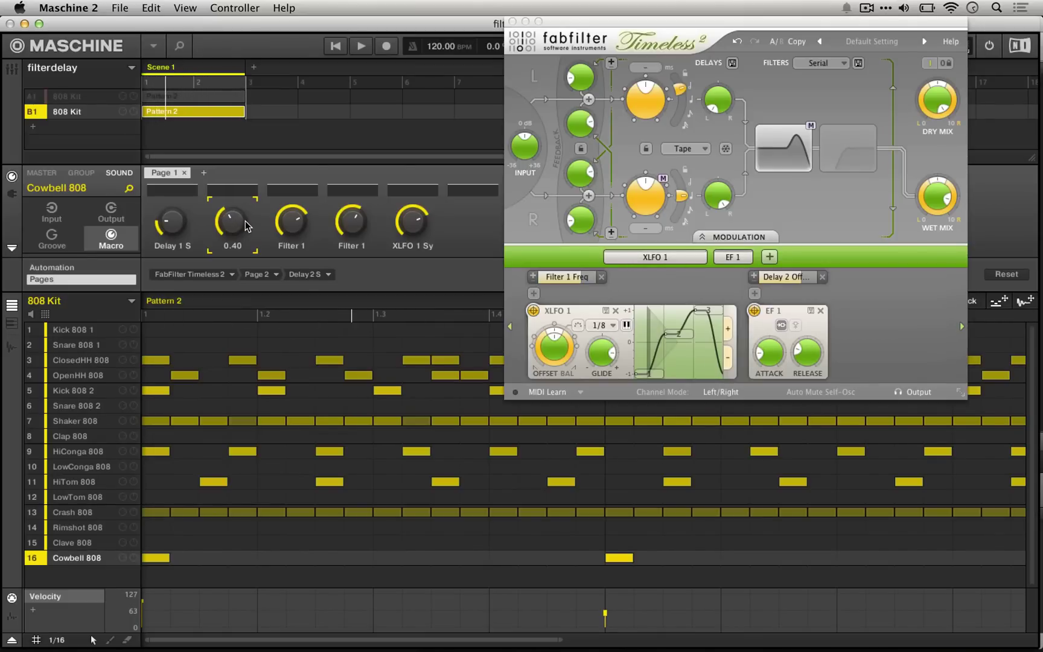
{"action": "left_click_drag", "start_coordinate": [640, 22], "coordinate": [571, 207]}
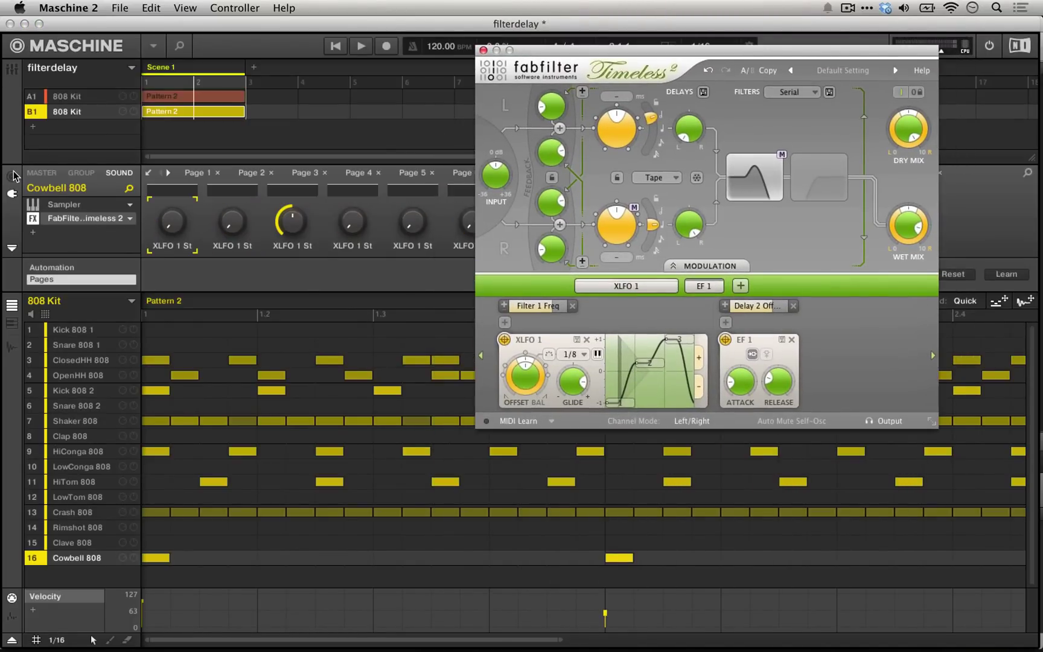
{"action": "left_click", "coordinate": [12, 176]}
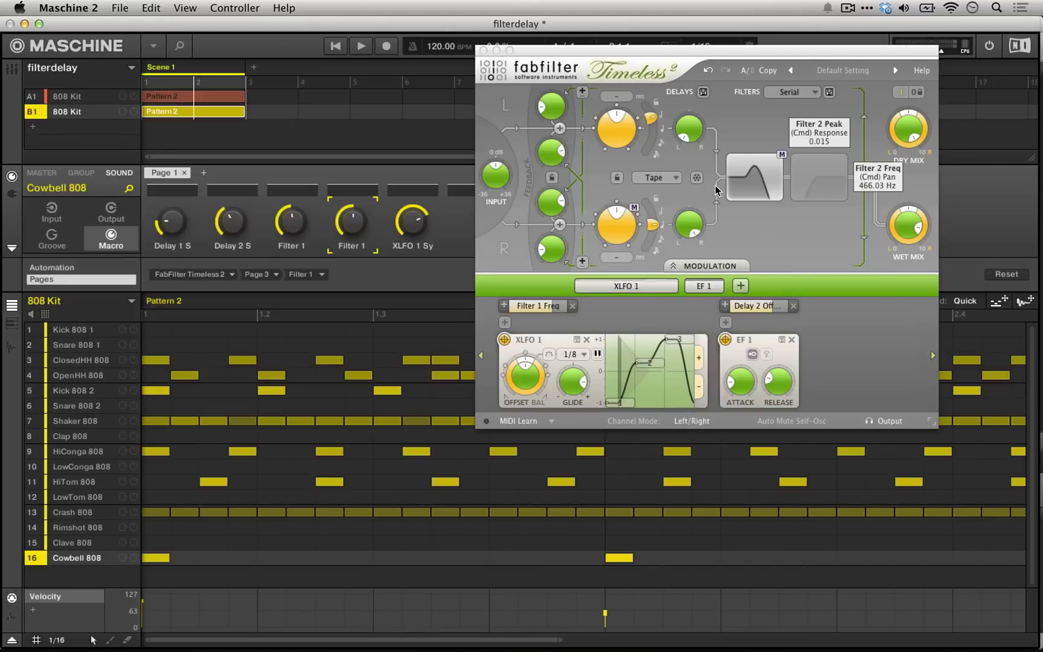
{"action": "left_click", "coordinate": [737, 179]}
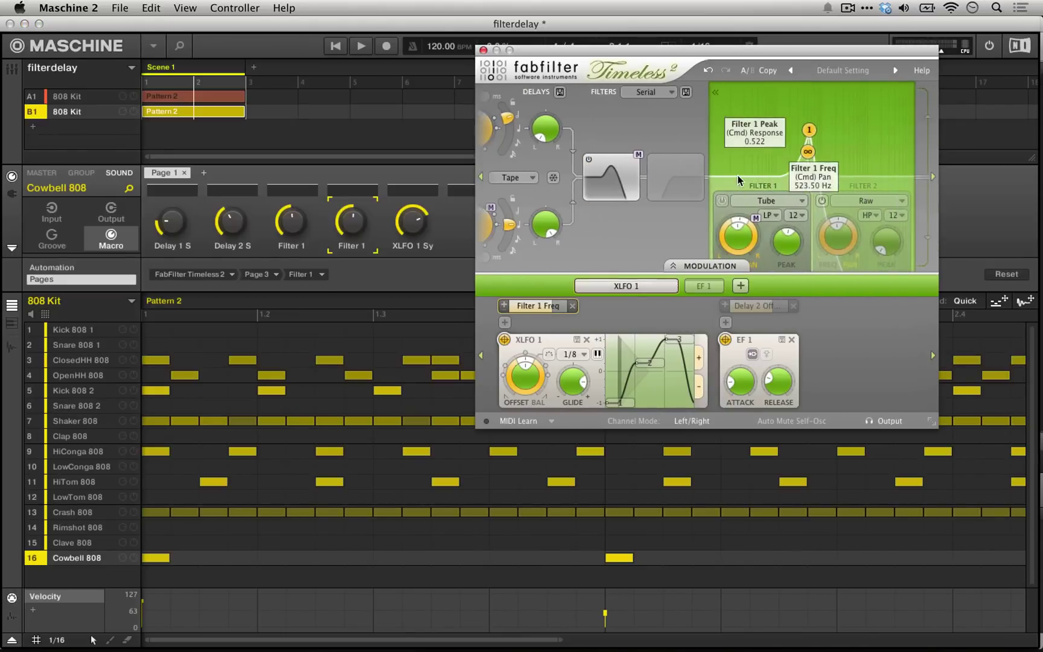
{"action": "left_click", "coordinate": [772, 215]}
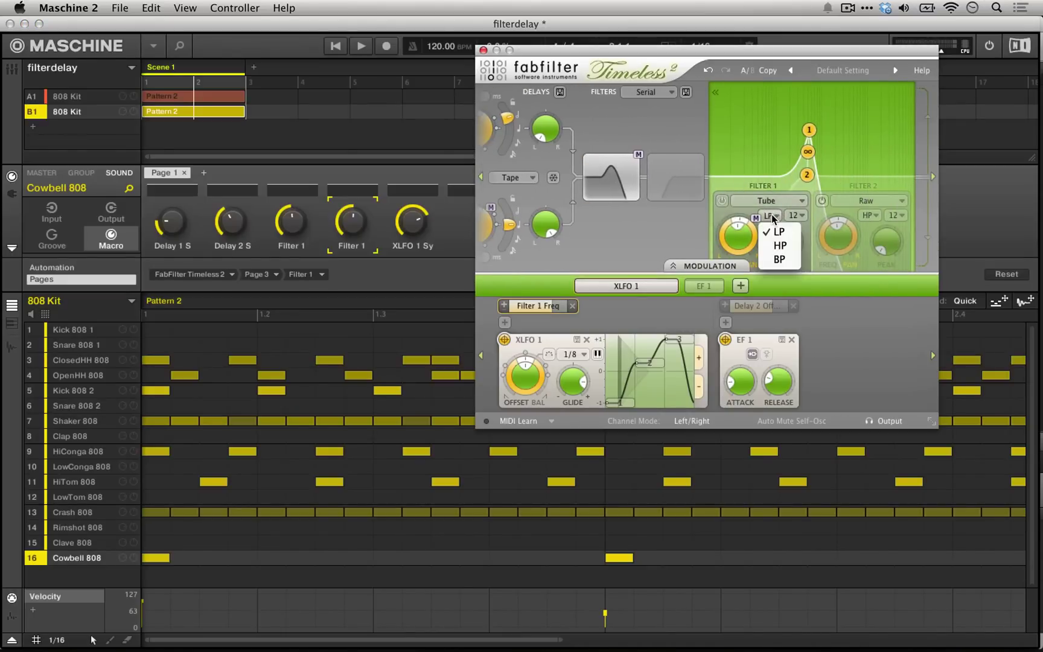
{"action": "left_click", "coordinate": [772, 216]}
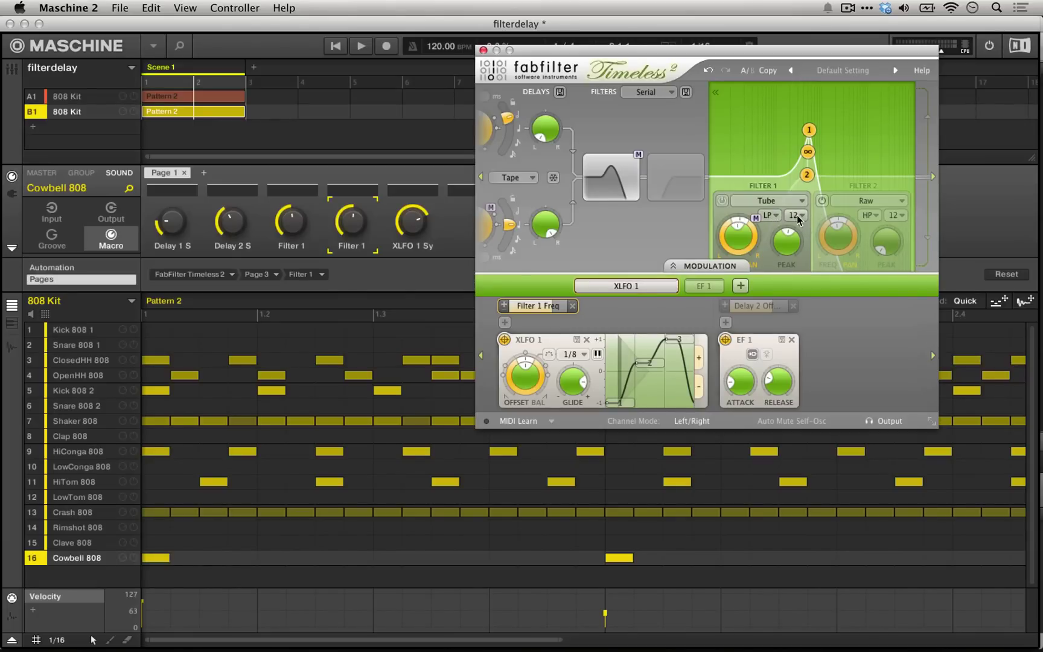
{"action": "left_click", "coordinate": [797, 216]}
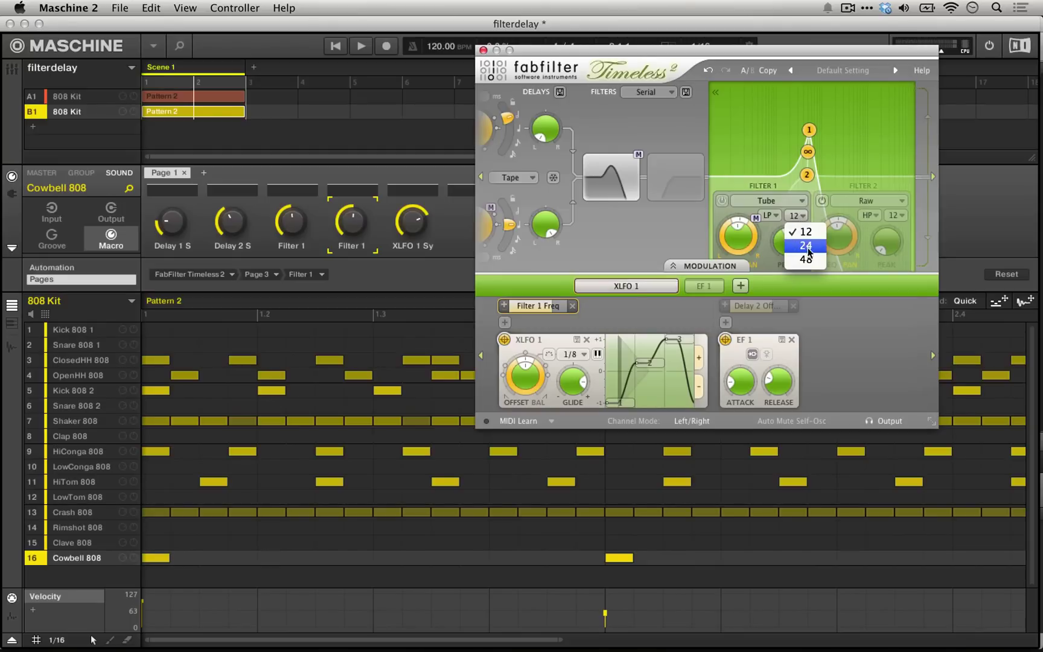
{"action": "left_click", "coordinate": [827, 226]}
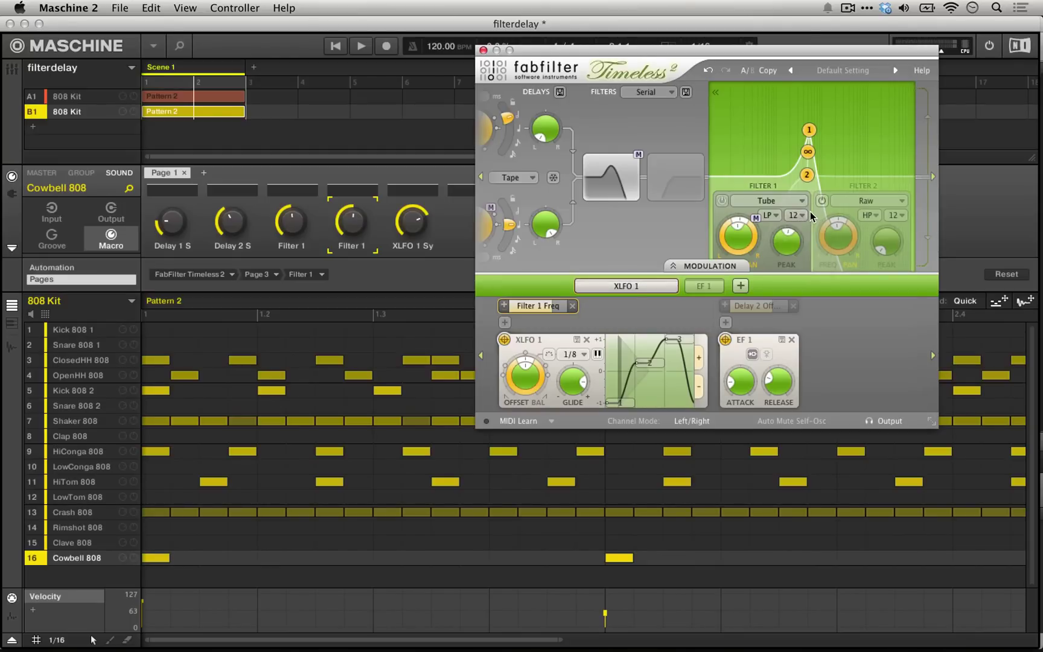
{"action": "left_click", "coordinate": [776, 201]}
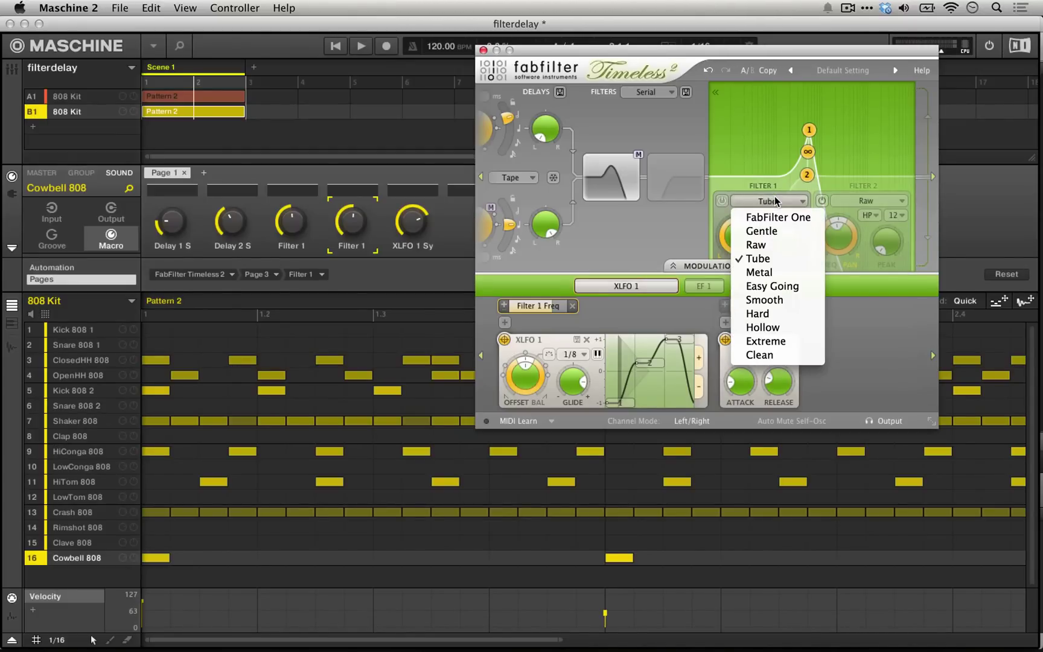
{"action": "left_click", "coordinate": [777, 201]}
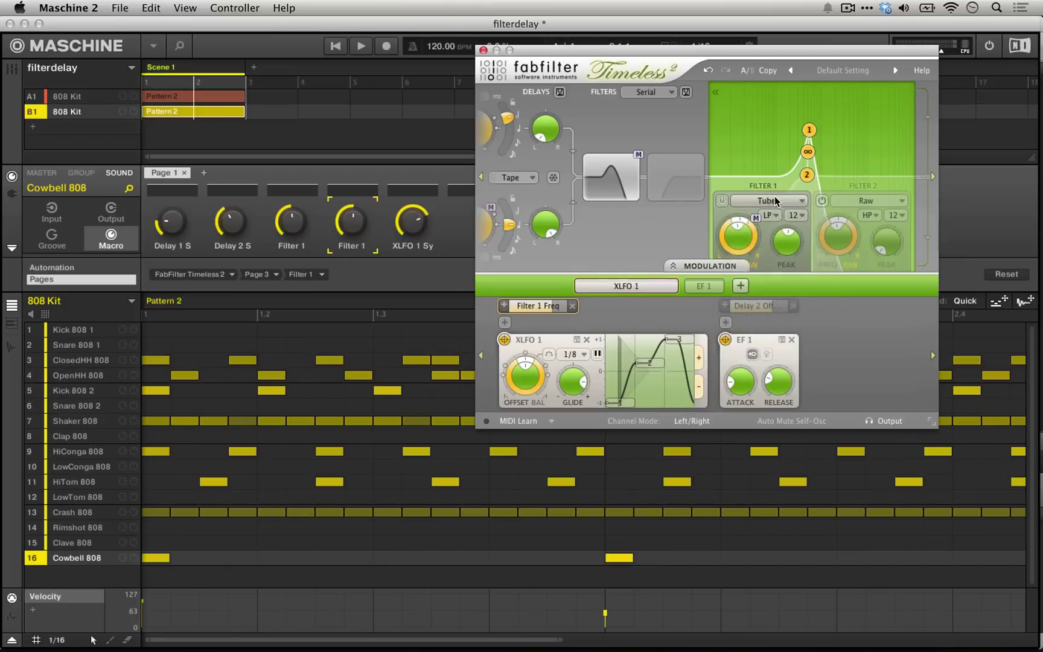
{"action": "left_click", "coordinate": [678, 179]}
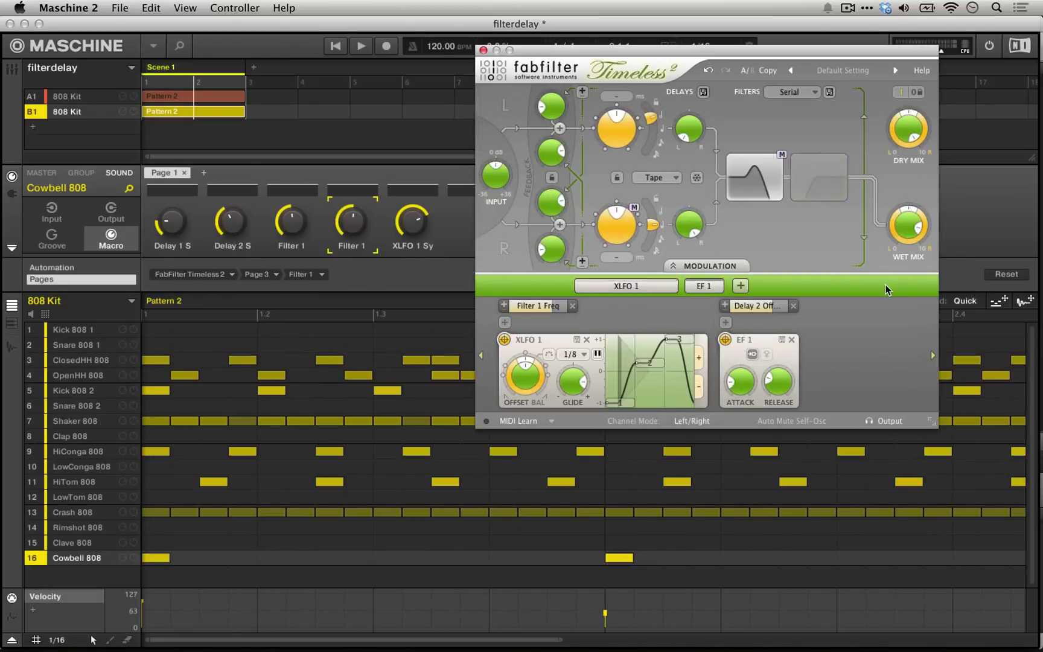
Step: Select group A1 and show its Sampler, Beat Delay and Filter chain with the Filter page
{"action": "left_click", "coordinate": [52, 101]}
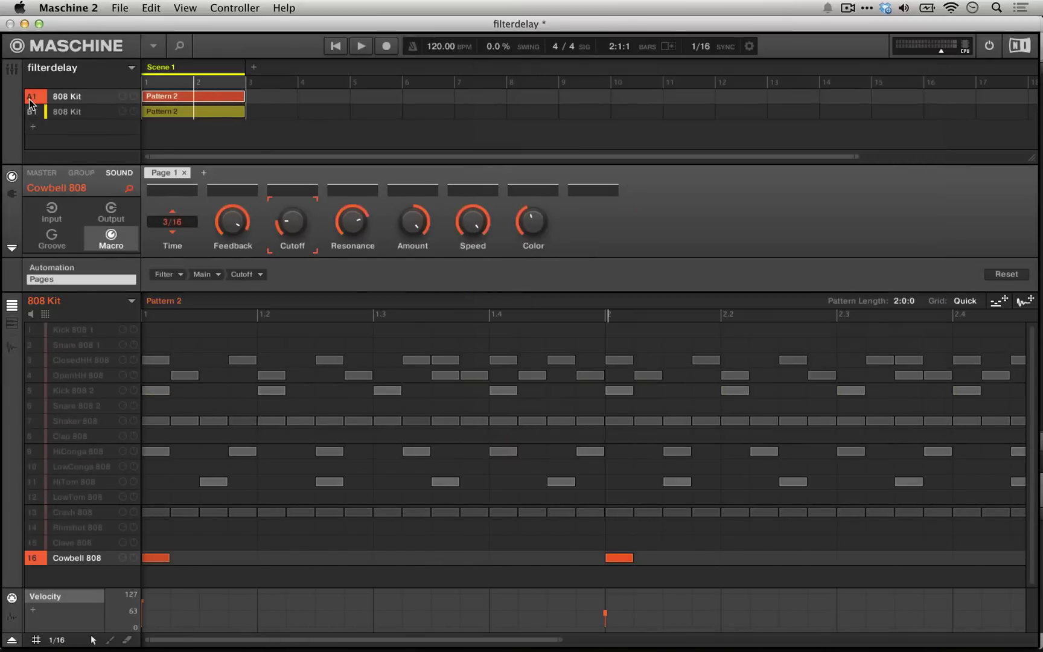
{"action": "left_click", "coordinate": [10, 196]}
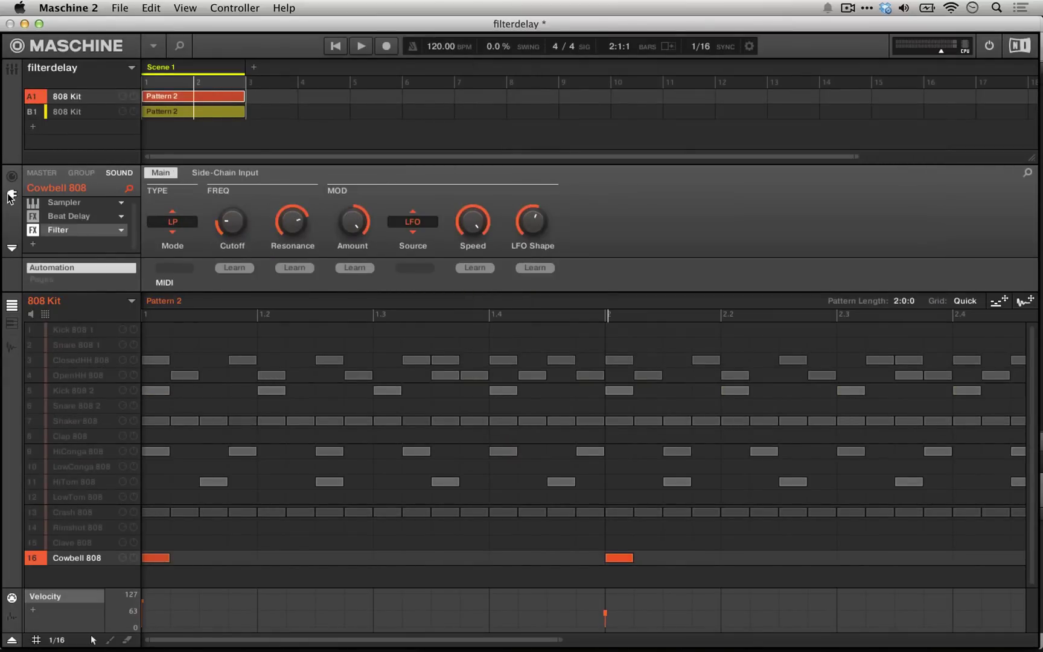